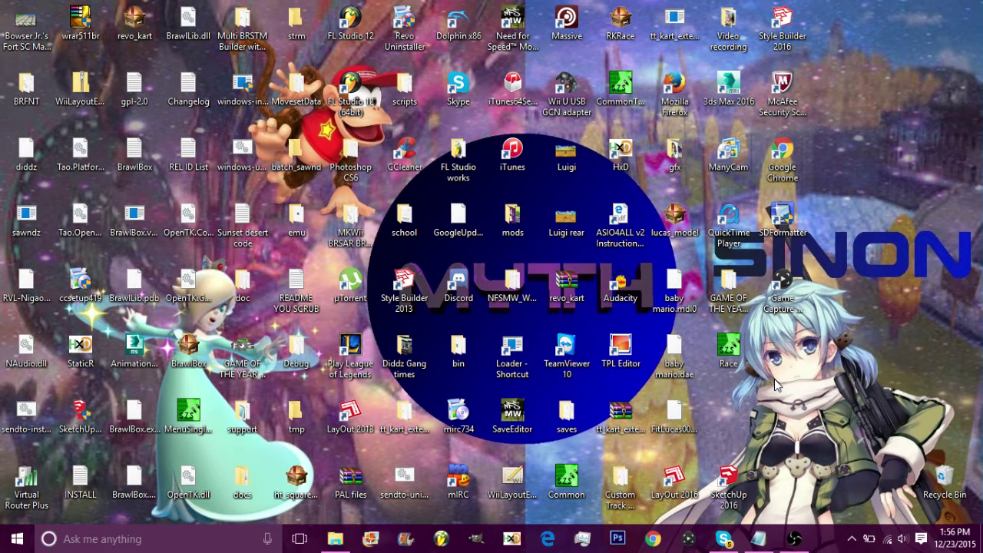
In File Explorer, open the Benzin folder on the OS (C:) drive
left_click(335, 538)
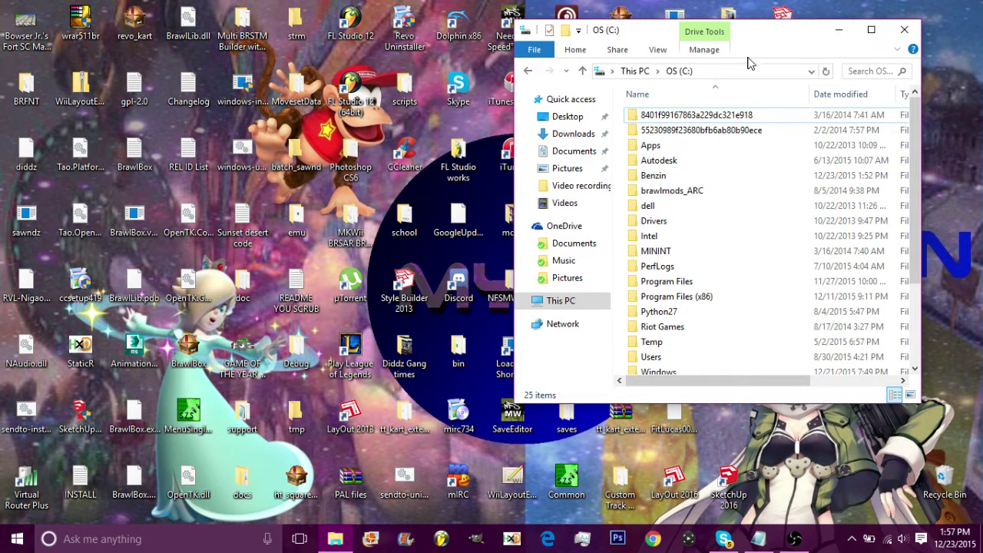
double_click(683, 175)
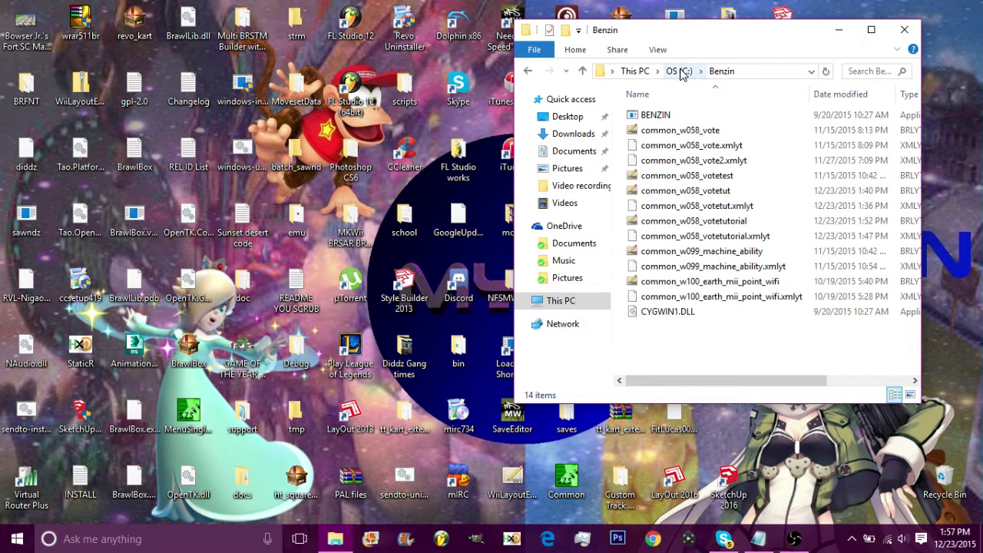
left_click(641, 71)
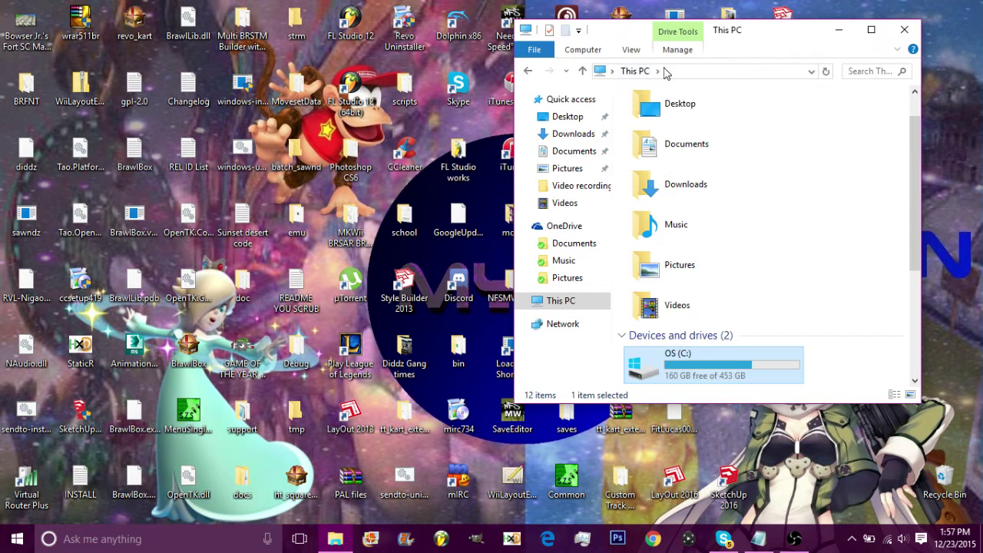
double_click(689, 374)
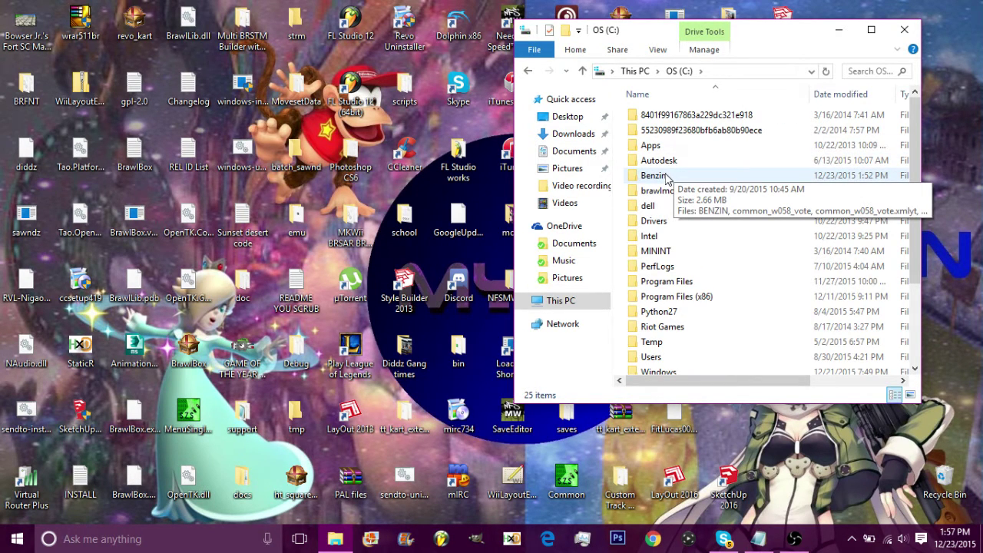
double_click(665, 177)
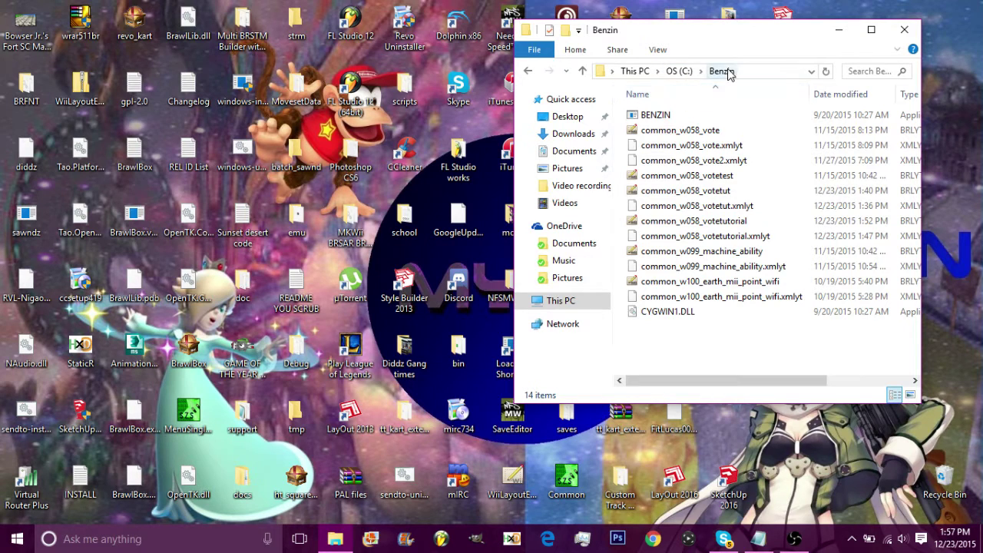
Look over the BENZIN program and CYGWIN1.DLL files in the Benzin folder
left_click(659, 121)
left_click(688, 317)
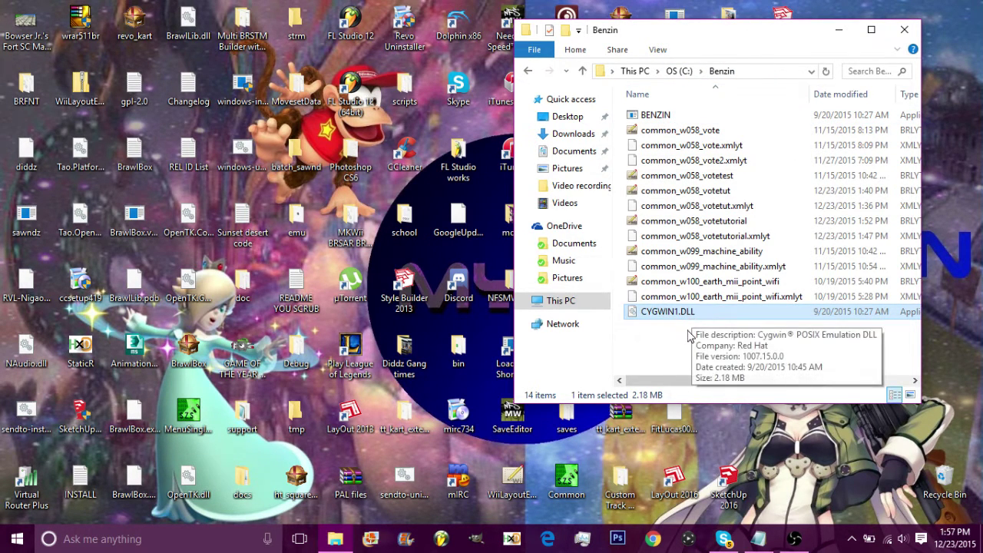
left_click(686, 341)
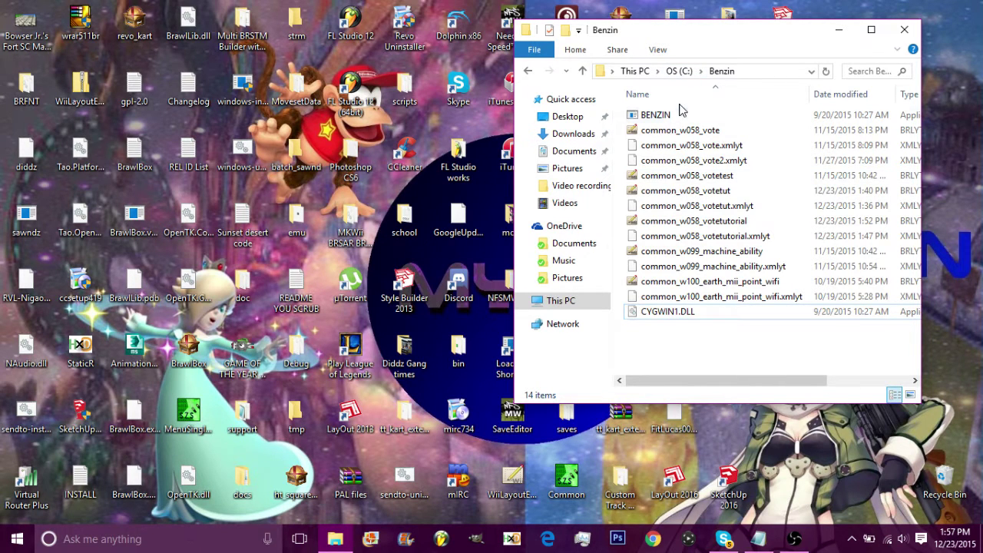
left_click(196, 532)
Launch Command Prompt via a 'cmd' search and place it beside the Sunset desert code notes
type("cmd")
key("Return")
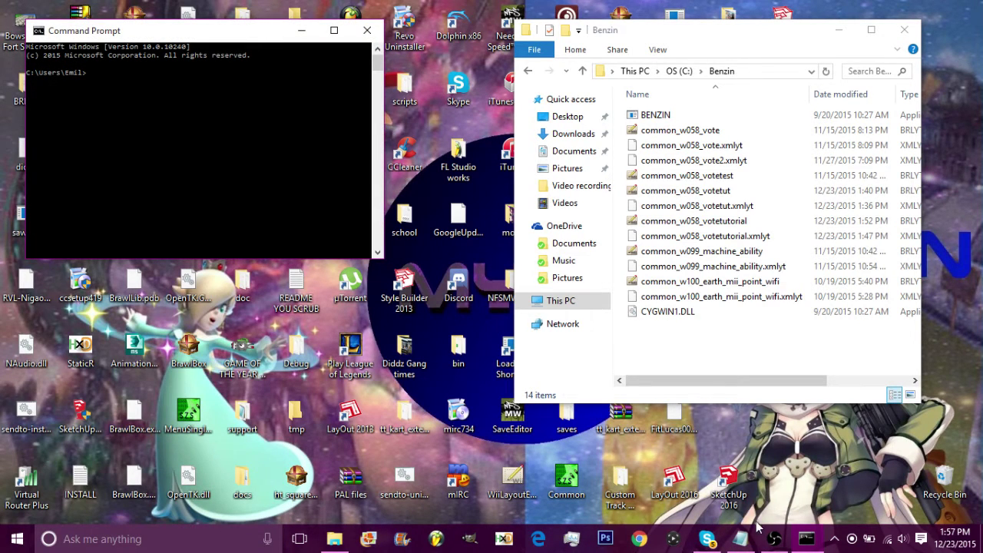
left_click(740, 538)
left_click_drag(481, 42, 649, 34)
left_click_drag(262, 35, 252, 50)
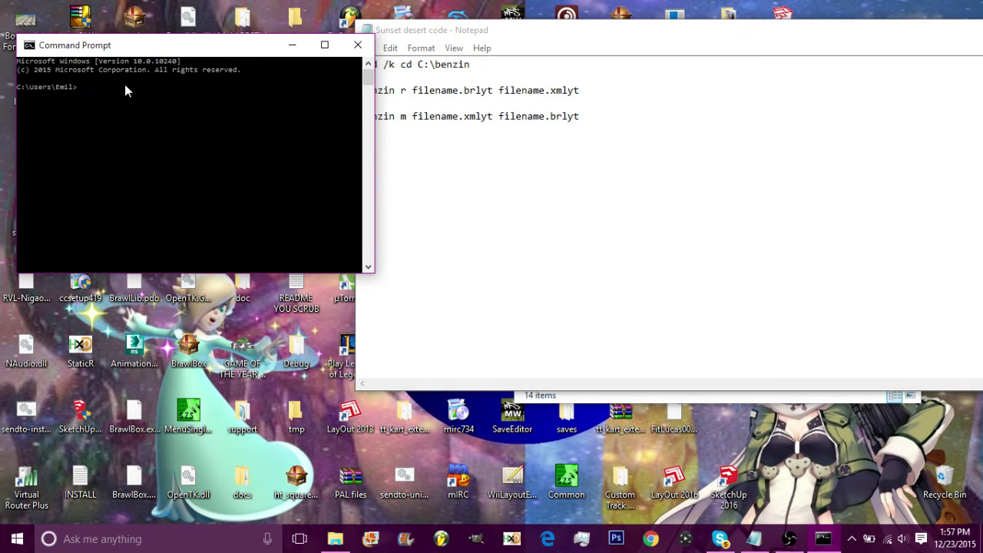
left_click_drag(540, 34, 563, 37)
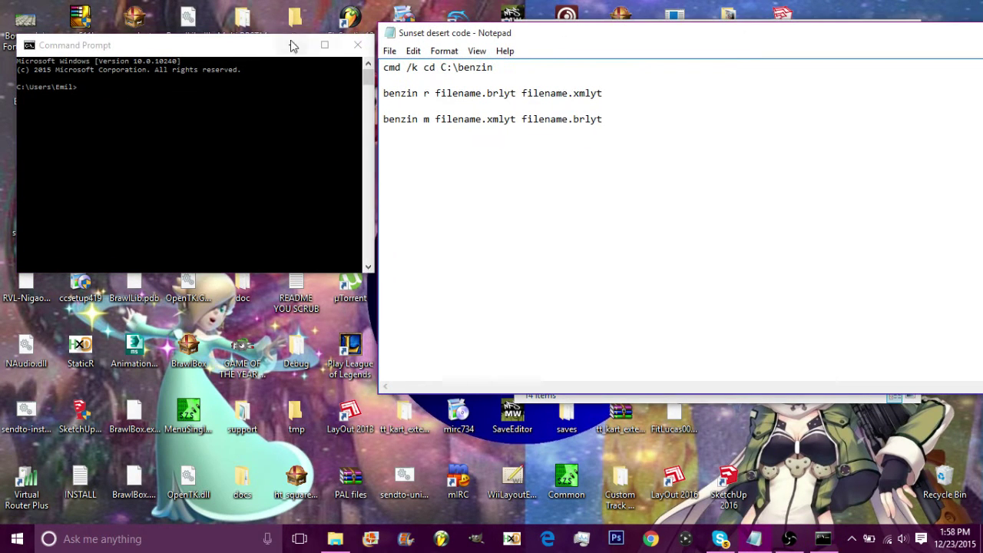
Change the console's working folder to C:\benzin, following the cmd /k cd C:\benzin note
left_click_drag(384, 67, 496, 79)
left_click(186, 104)
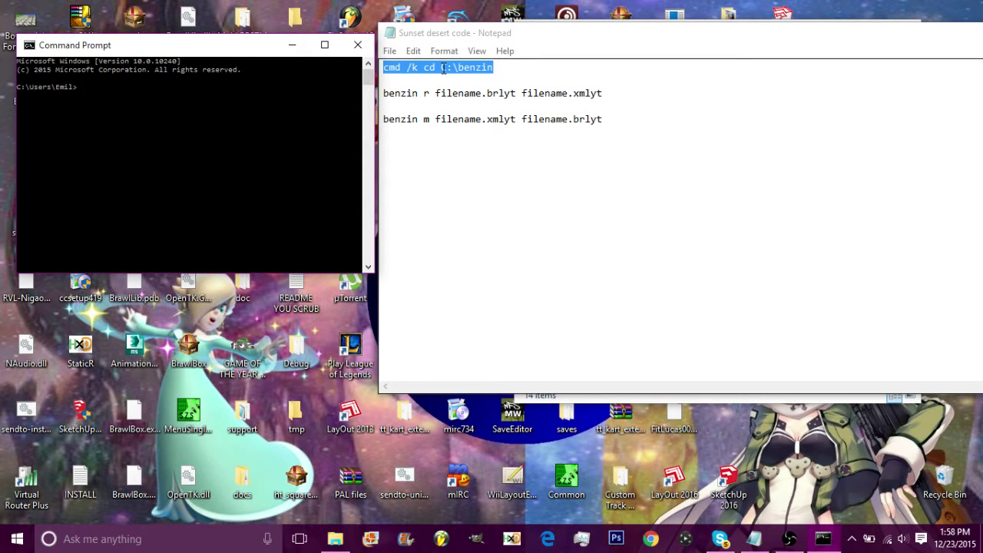
left_click_drag(443, 70, 500, 72)
left_click(503, 77)
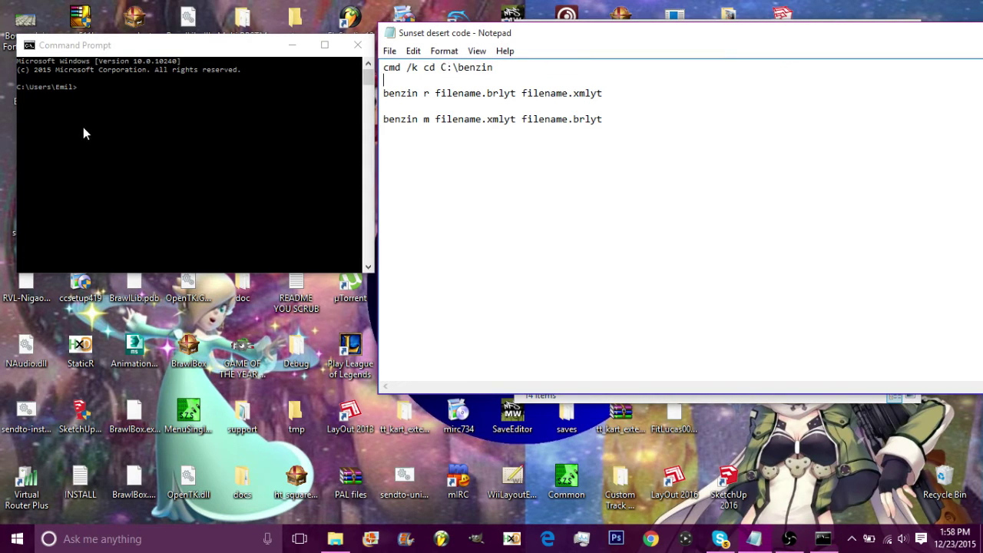
left_click(141, 102)
type("cmd /k cd C:\\")
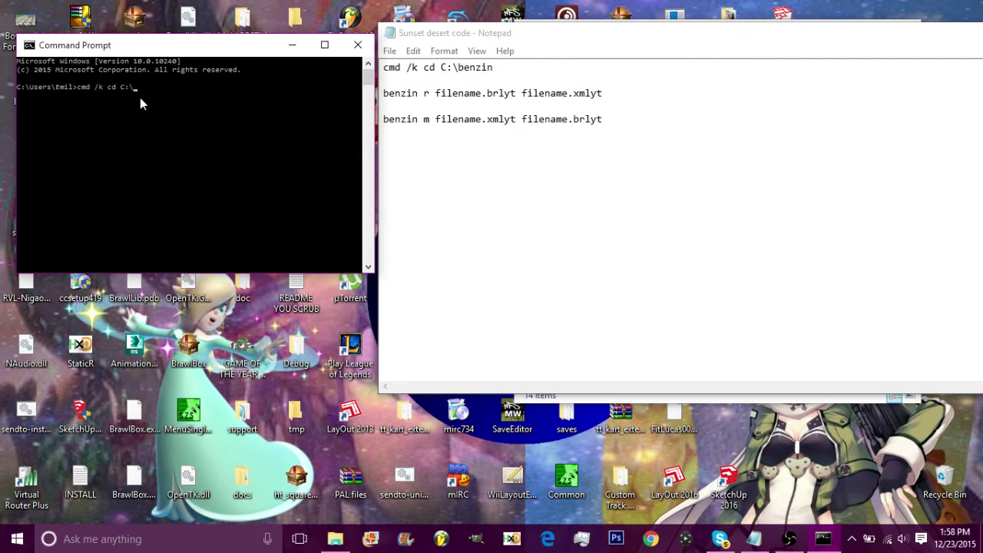
type("benzin")
key("Return")
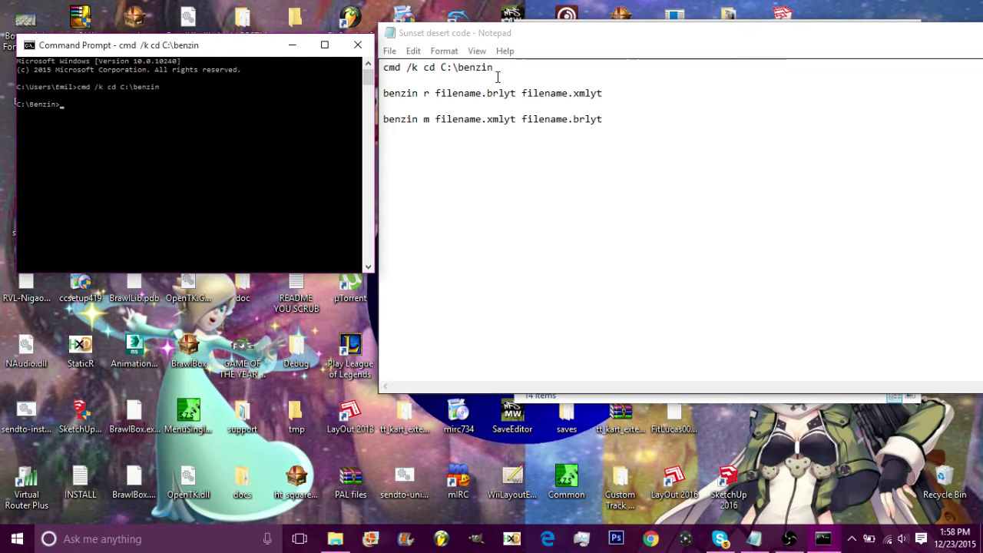
Review the benzin r conversion and benzin m rebuild lines in the notes, then minimize the notes
left_click_drag(384, 93, 606, 121)
left_click(684, 103)
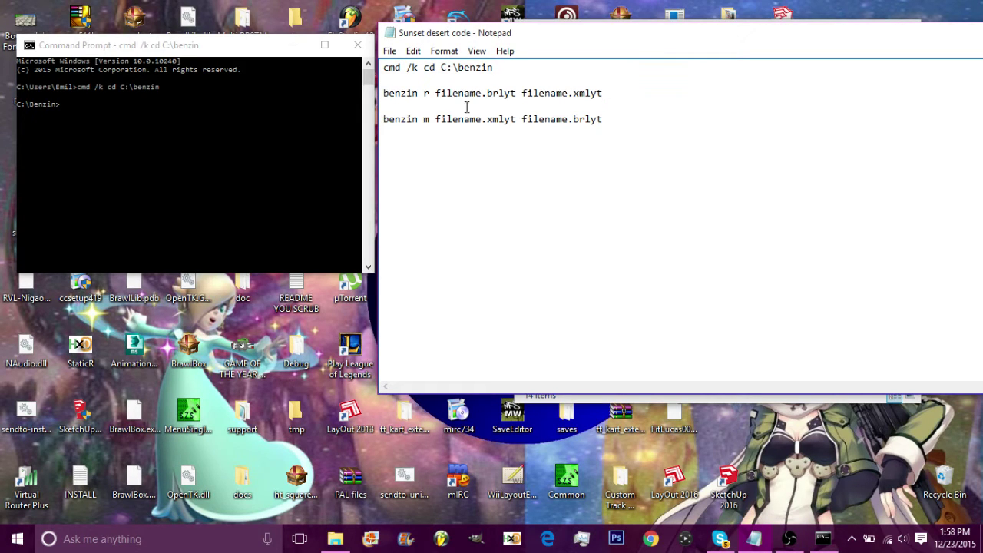
left_click_drag(383, 93, 608, 94)
left_click(612, 118)
left_click(384, 119)
left_click(625, 119, "shift")
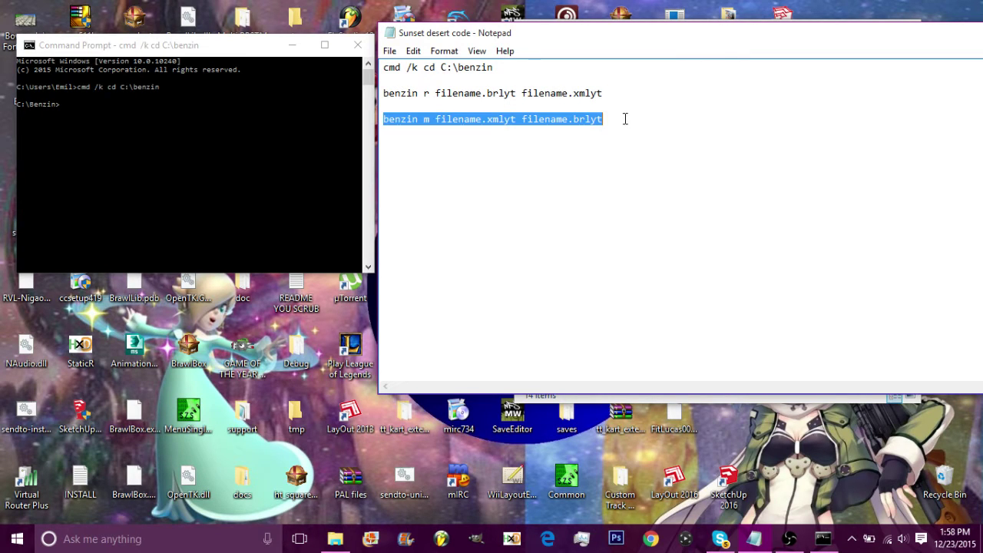
left_click(600, 119)
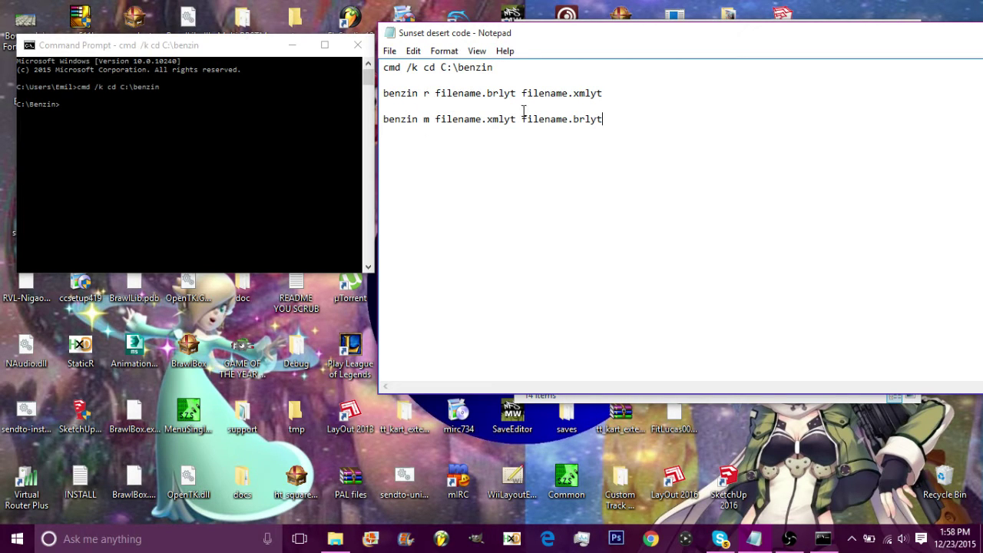
left_click(177, 109)
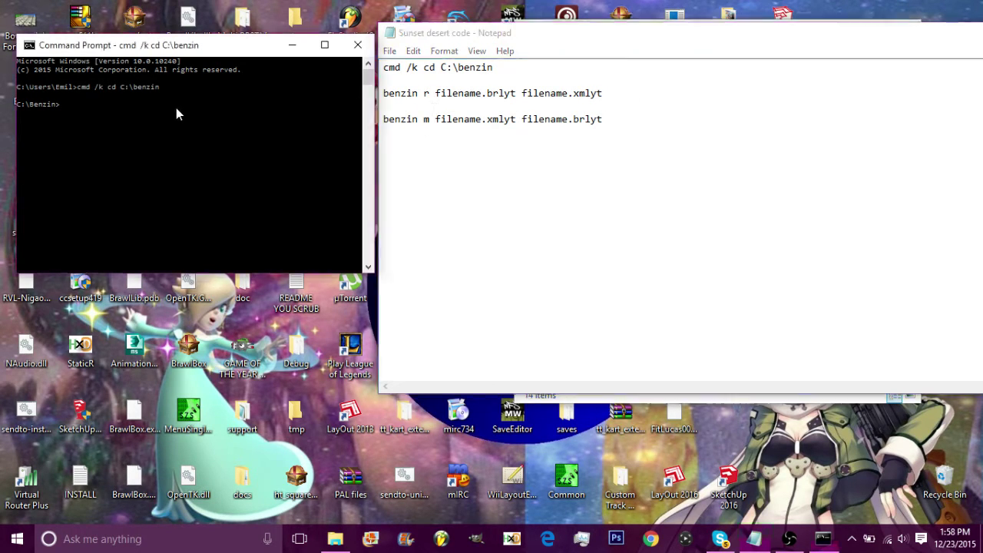
left_click_drag(925, 34, 806, 27)
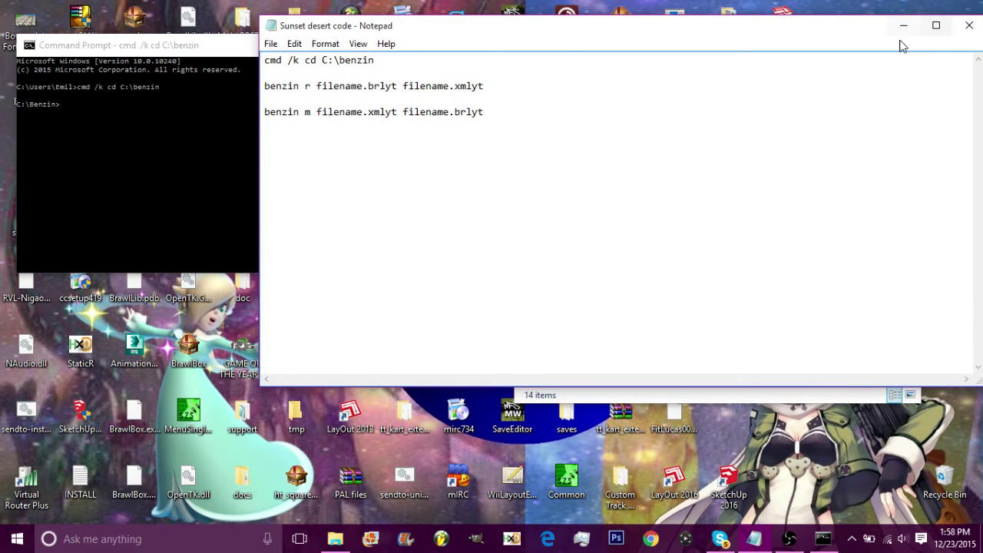
left_click(903, 25)
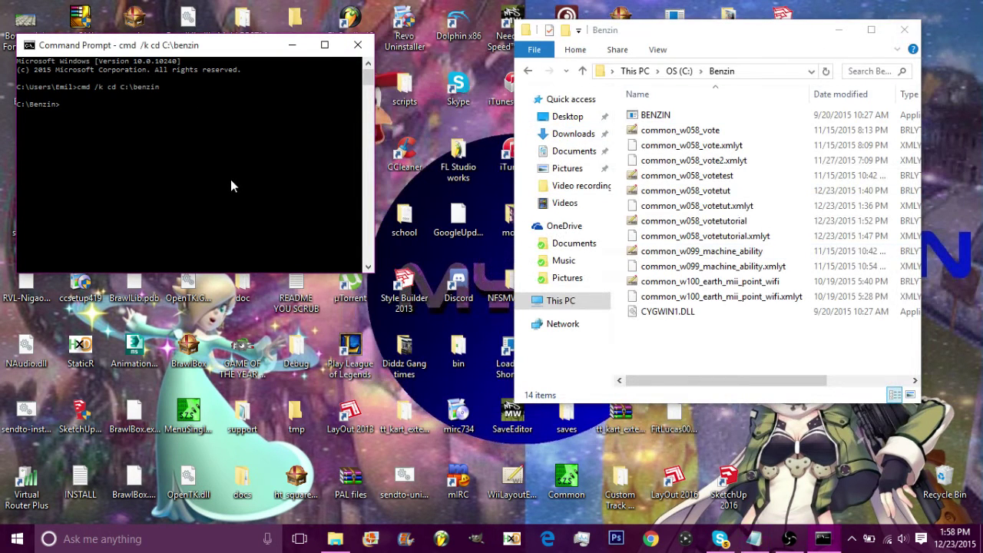
Run benzin r common_w058_votetut.brlyt common_w058_votetutorial.xmlyt in the console
type("benzin r common_w058_votetut.brlyt")
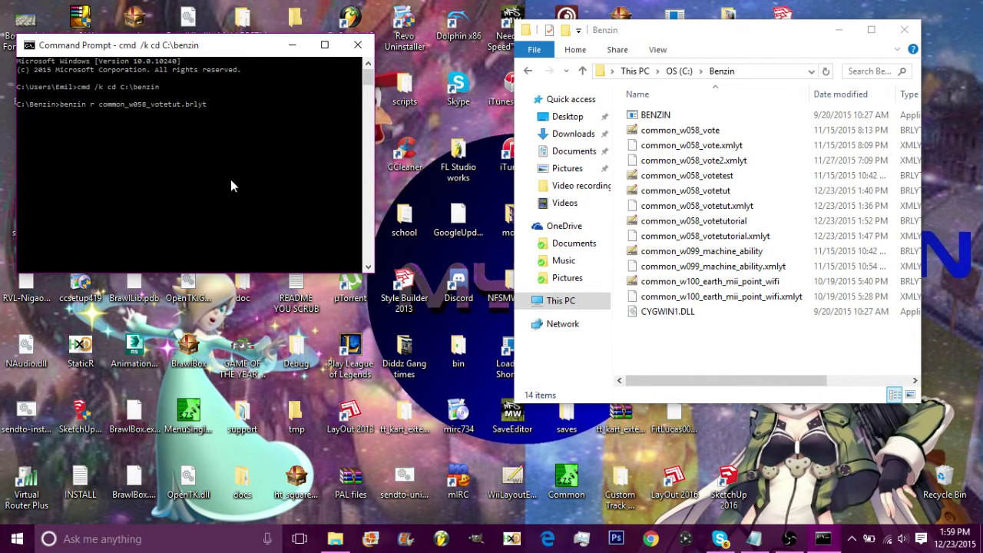
type(" common_w058_votetutorial.xmlyt")
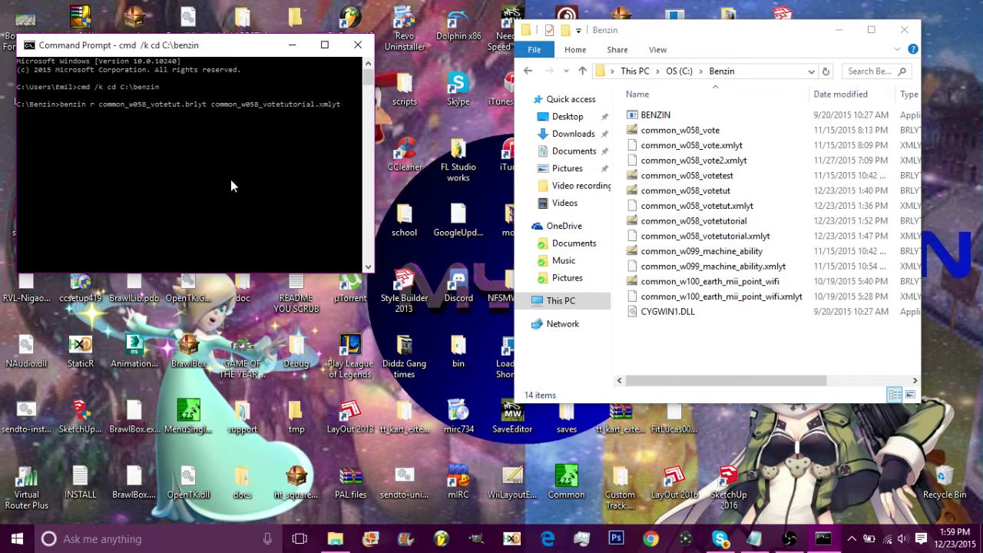
key("Return")
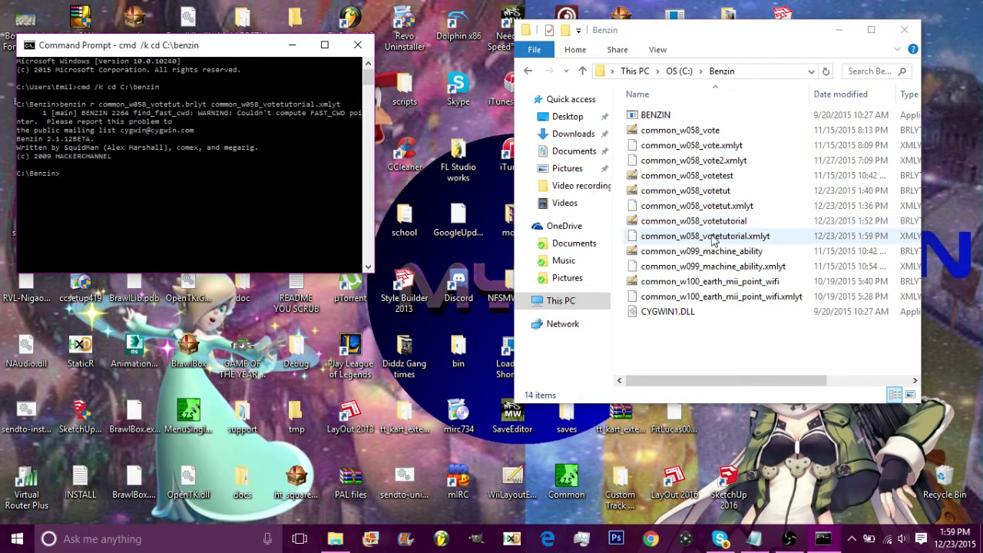
Minimize the console and open common_w058_votetutorial.xmlyt with Edit with Notepad++
left_click(295, 46)
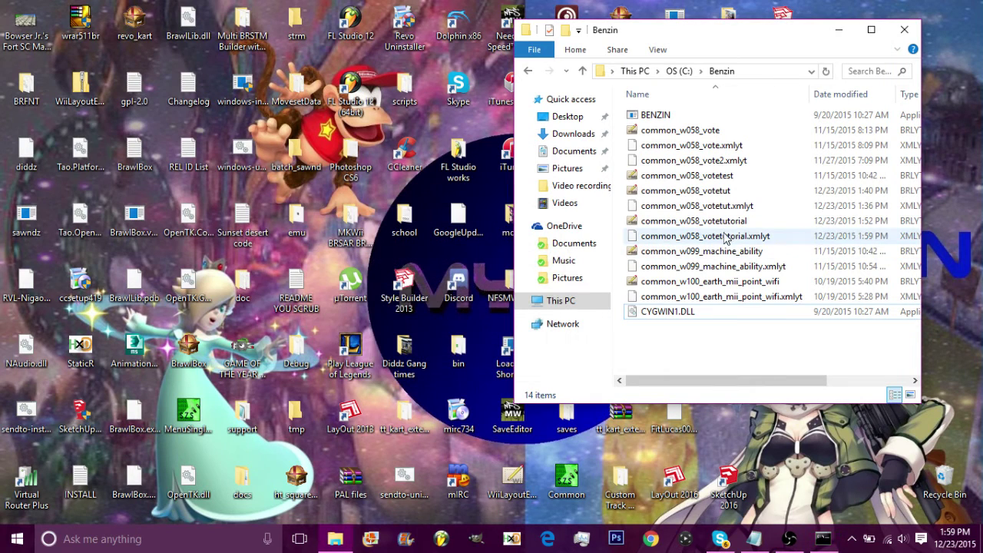
left_click(737, 240)
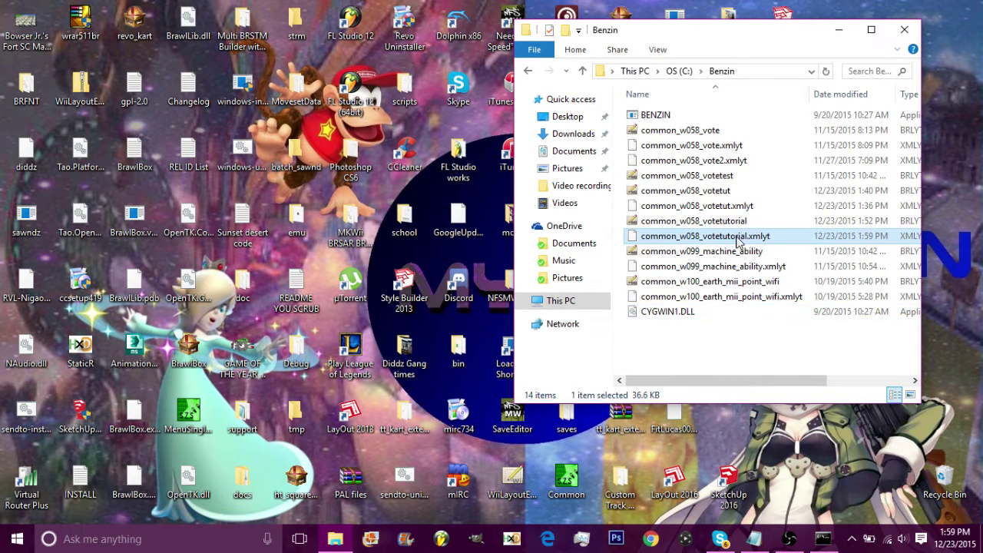
right_click(714, 238)
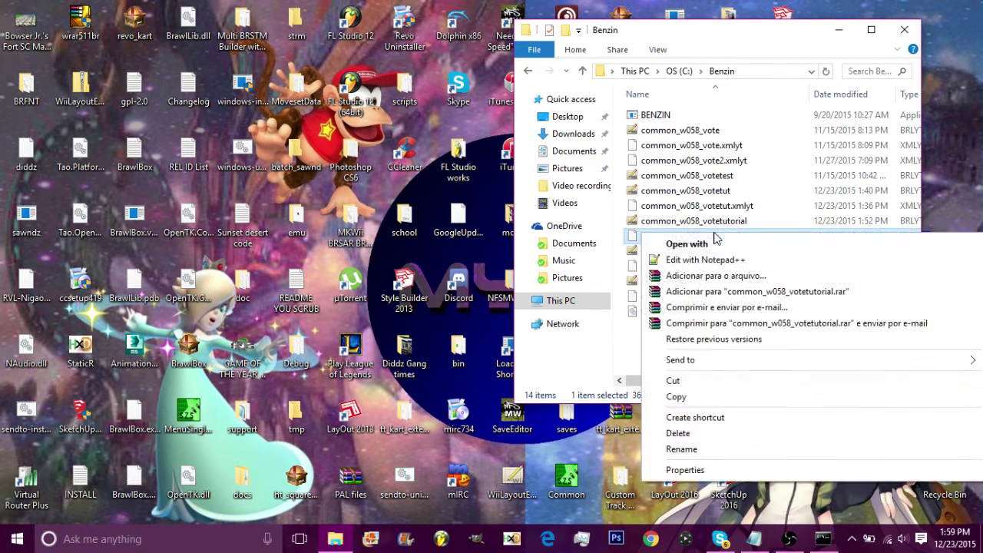
left_click(757, 265)
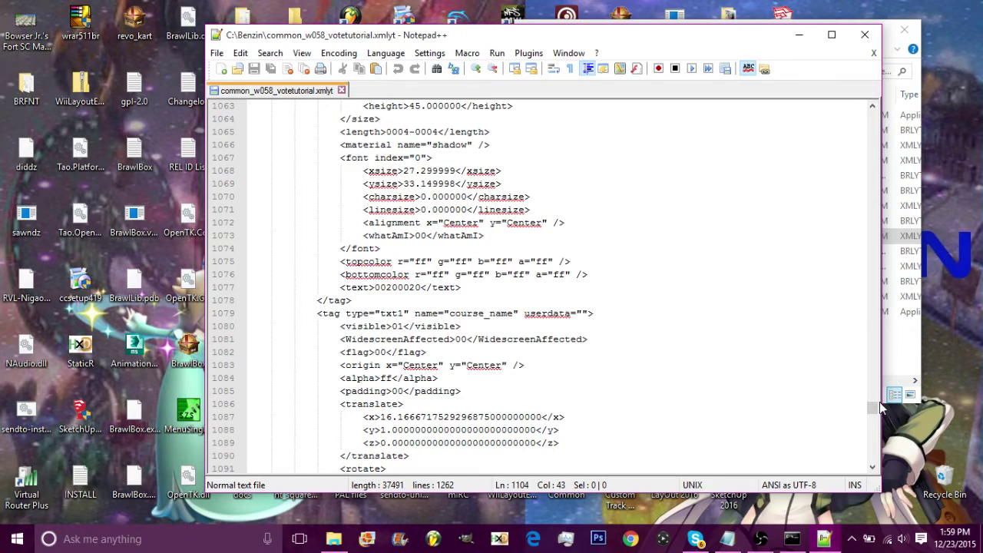
left_click_drag(873, 409, 875, 115)
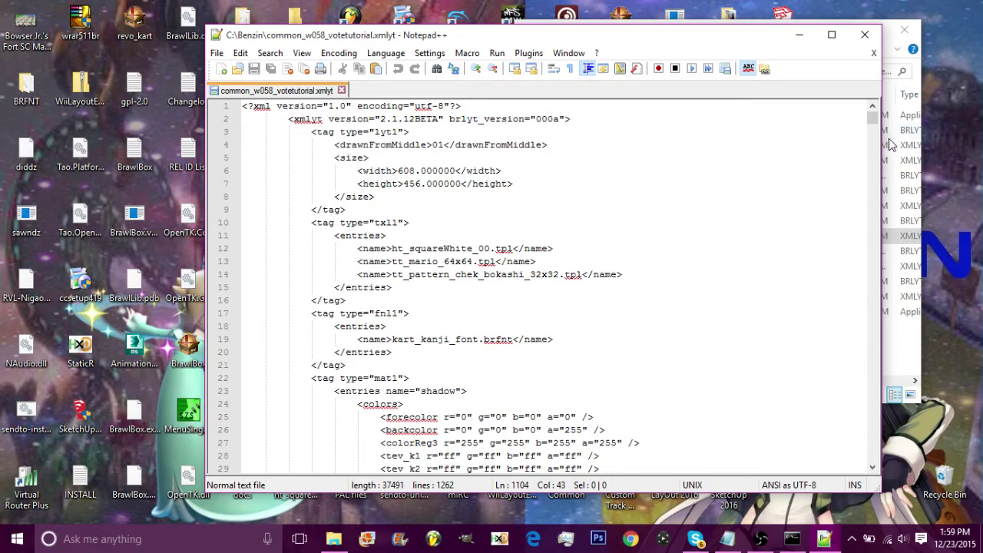
left_click_drag(873, 117, 835, 109)
left_click(872, 467)
left_click(873, 467)
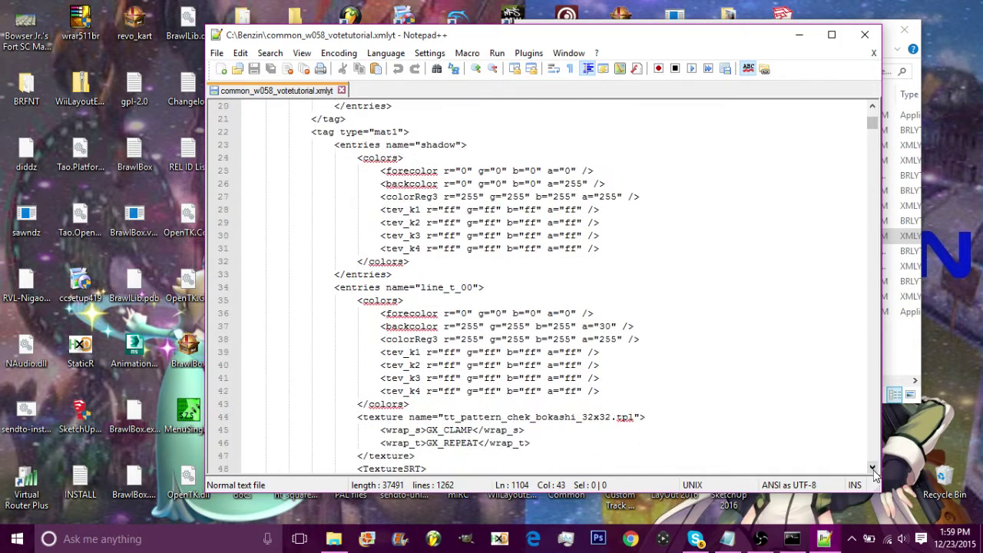
left_click(873, 469)
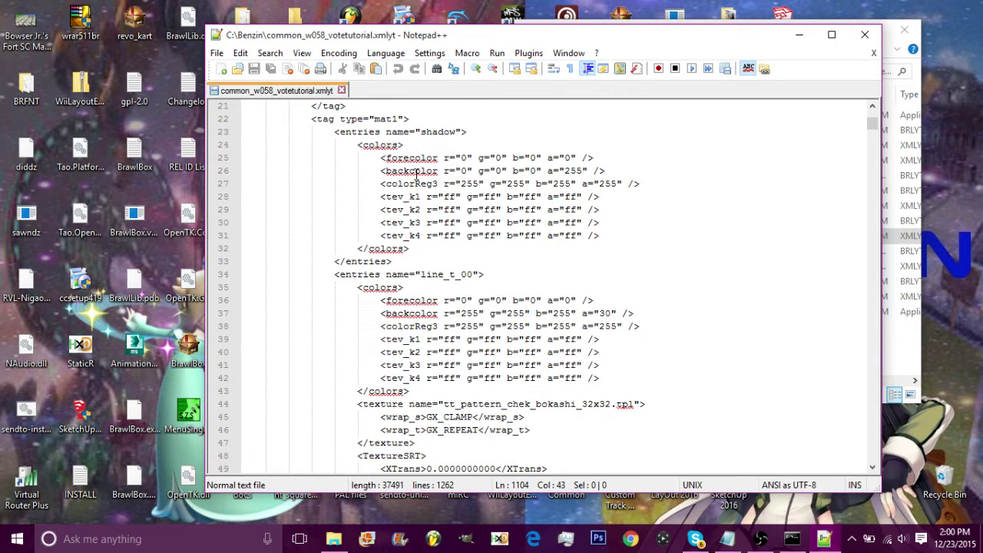
left_click_drag(381, 184, 606, 235)
key("Left")
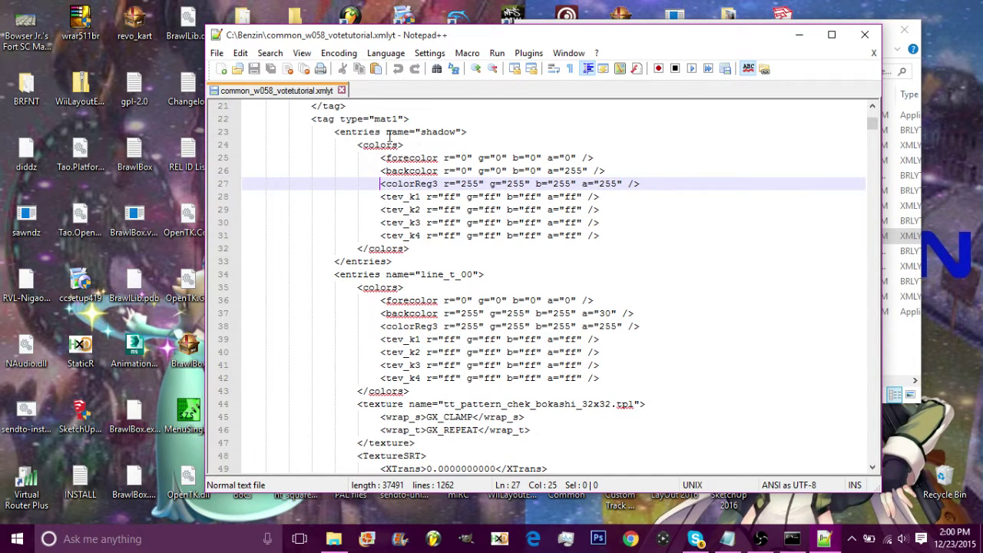
left_click(872, 467)
left_click_drag(872, 467, 874, 468)
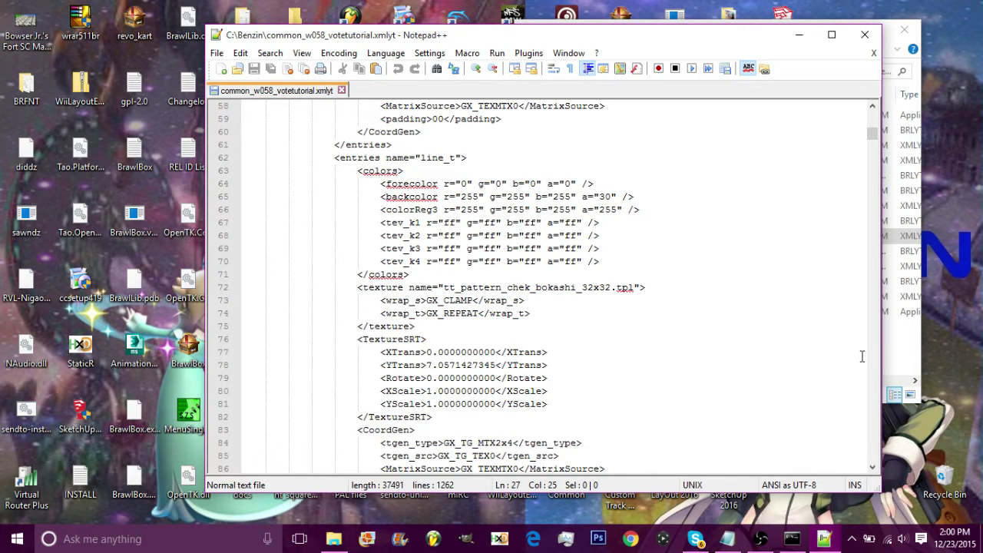
left_click(873, 468)
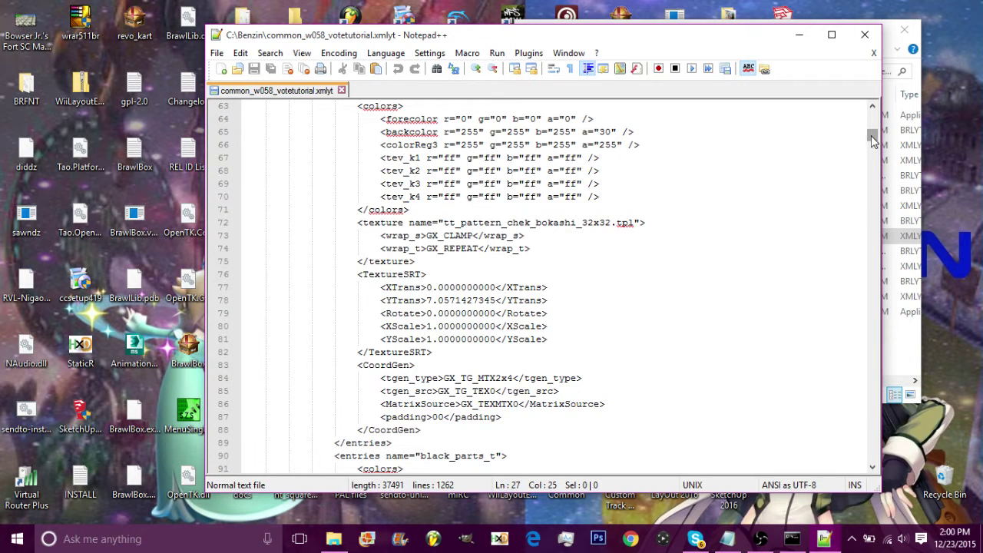
left_click_drag(873, 139, 881, 240)
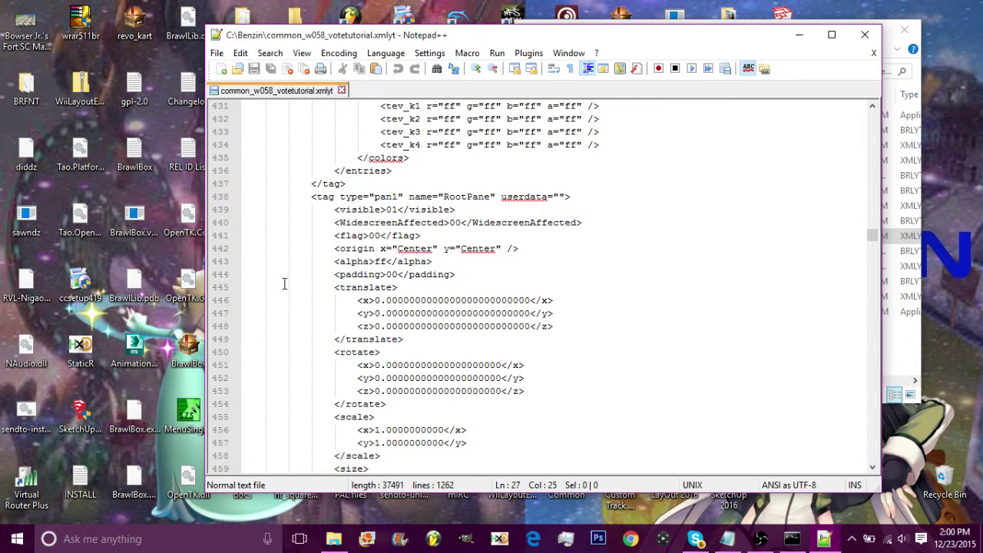
left_click(873, 469)
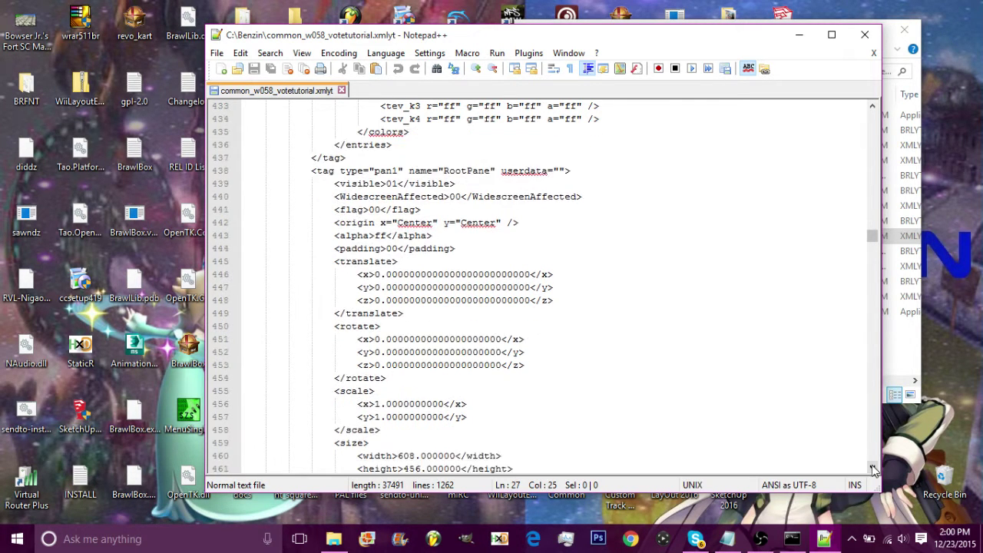
scroll(873, 469, "down", 1)
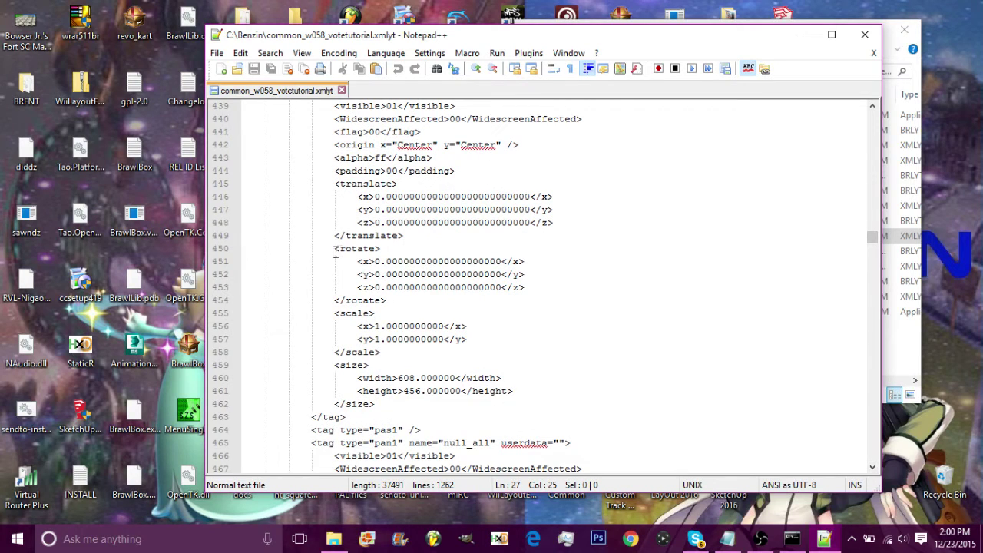
left_click_drag(335, 248, 508, 417)
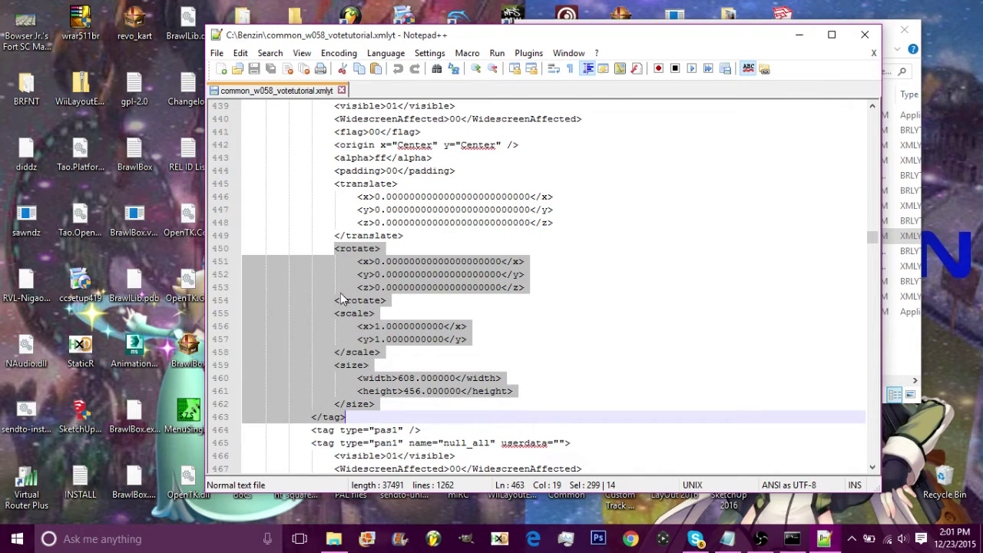
left_click(335, 252)
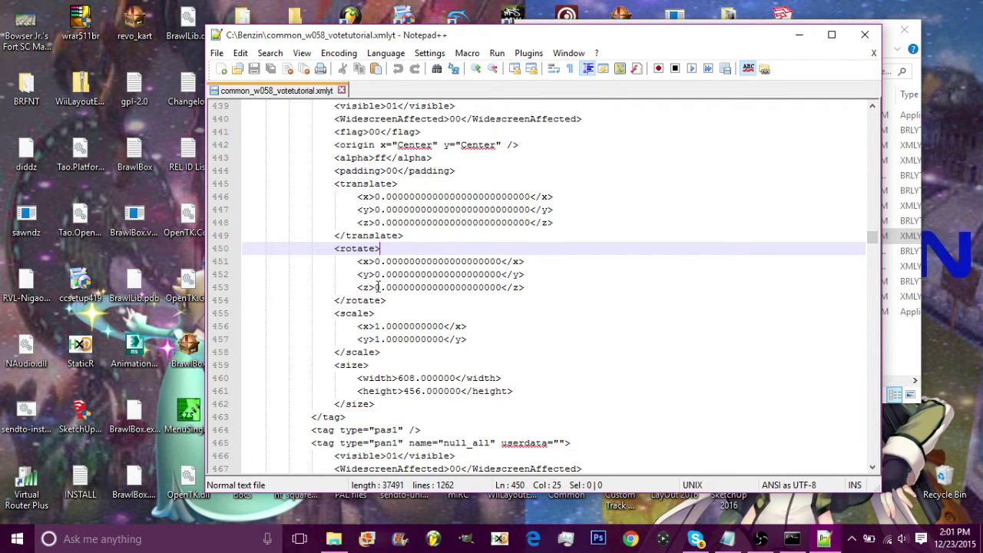
double_click(376, 288)
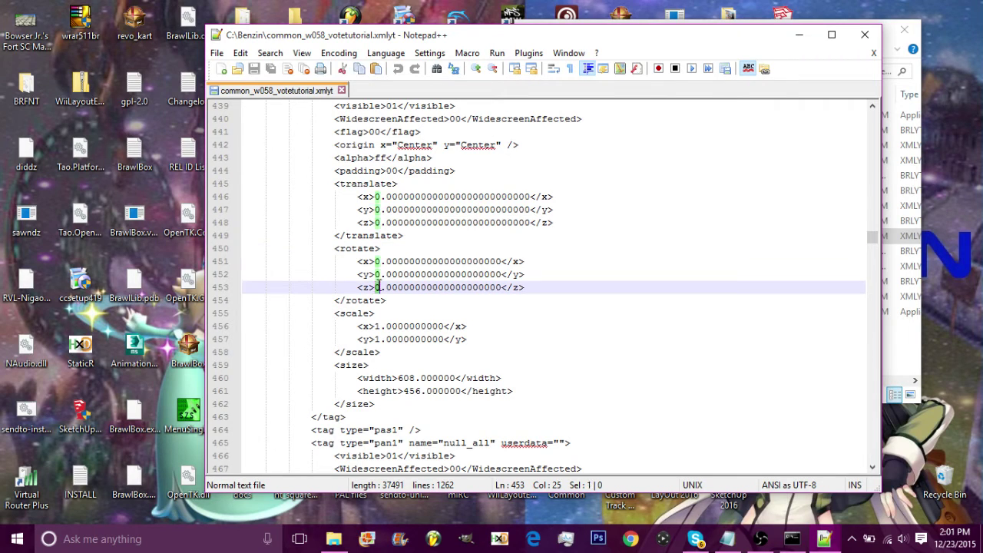
left_click(357, 289)
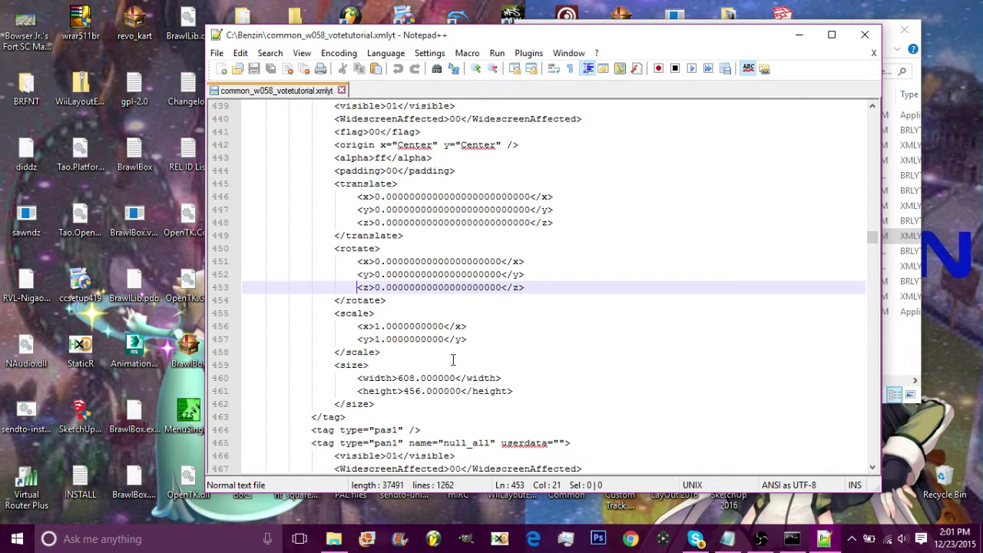
left_click(566, 286)
left_click_drag(873, 241, 873, 261)
left_click(873, 109)
left_click(873, 108)
left_click(872, 109)
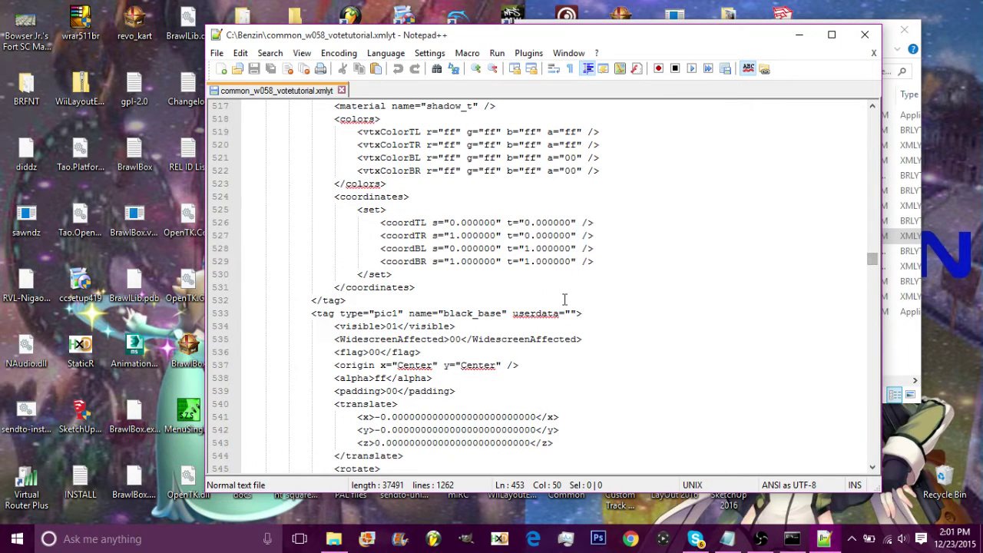
left_click(872, 467)
left_click(872, 467)
left_click(873, 467)
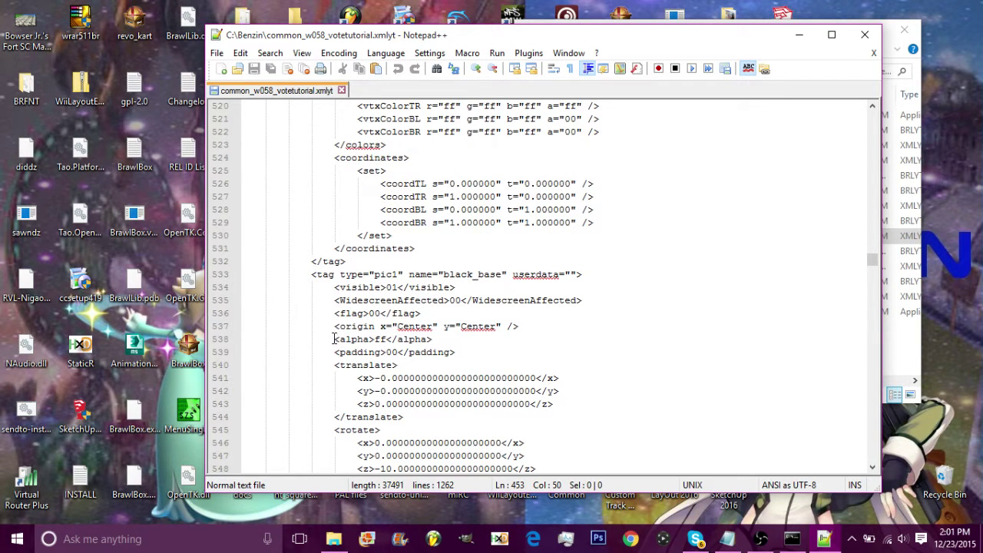
left_click_drag(335, 339, 432, 339)
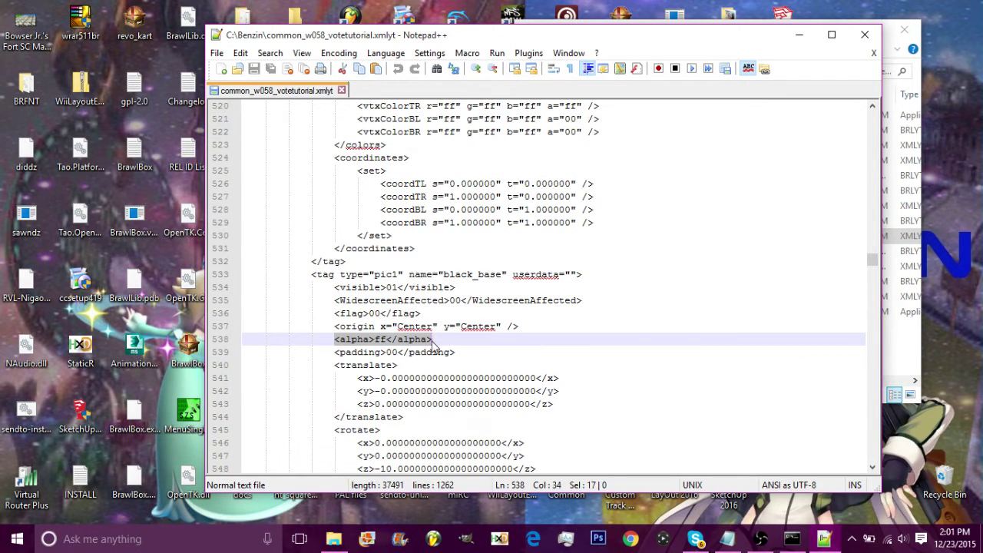
left_click(333, 340)
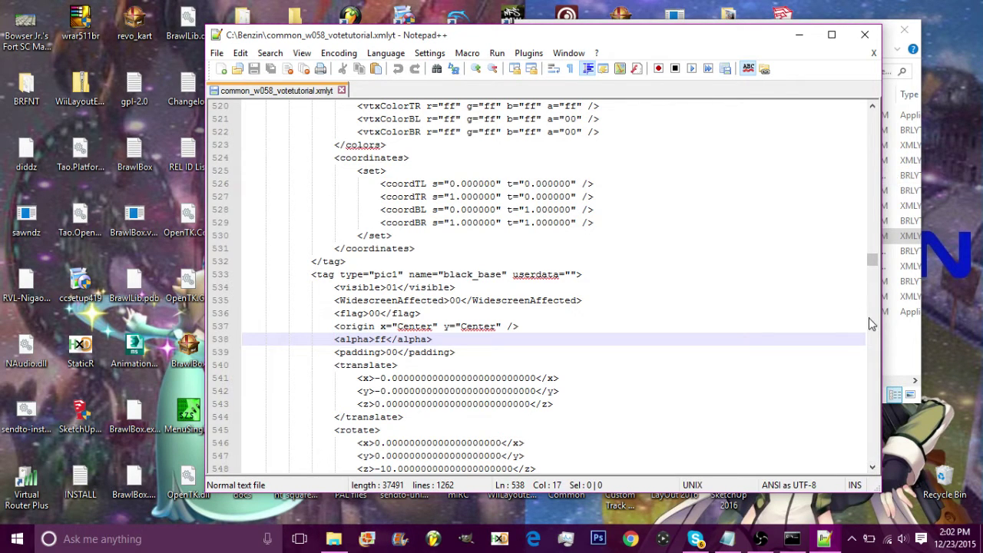
left_click_drag(873, 265, 876, 277)
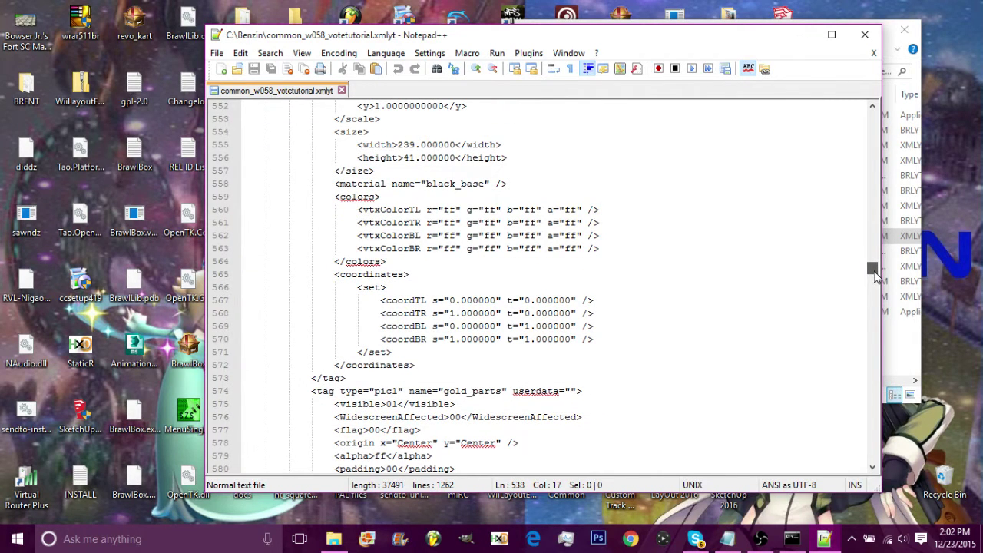
Scroll the layout XML to the course_name text pane's <length> line near line 1104
left_click_drag(875, 276, 872, 191)
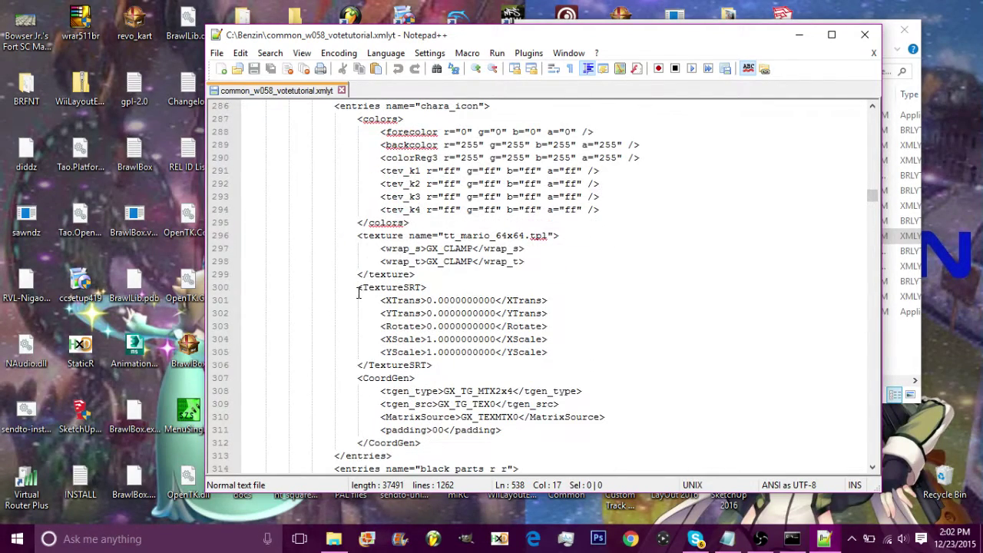
left_click_drag(361, 288, 518, 361)
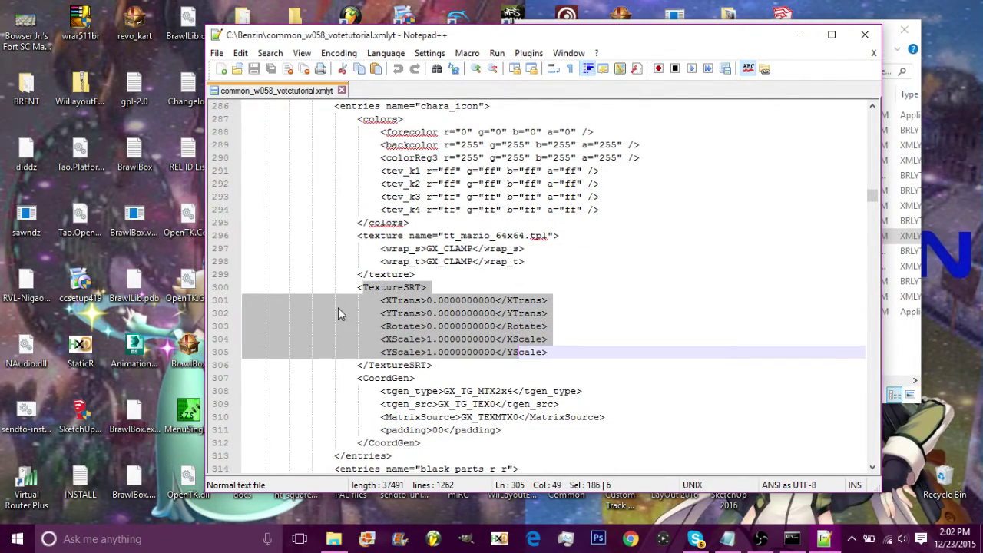
left_click(812, 286)
left_click_drag(871, 197, 882, 460)
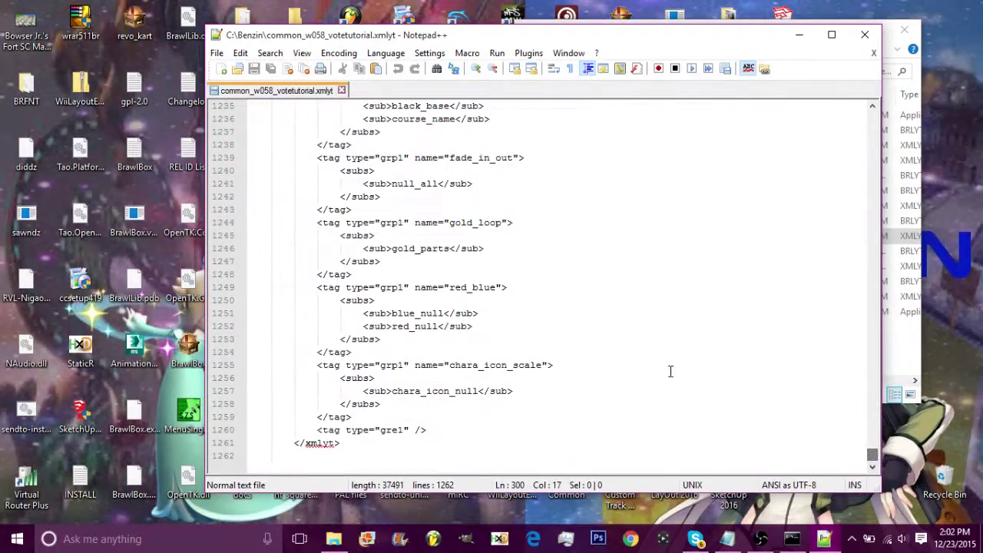
left_click(873, 107)
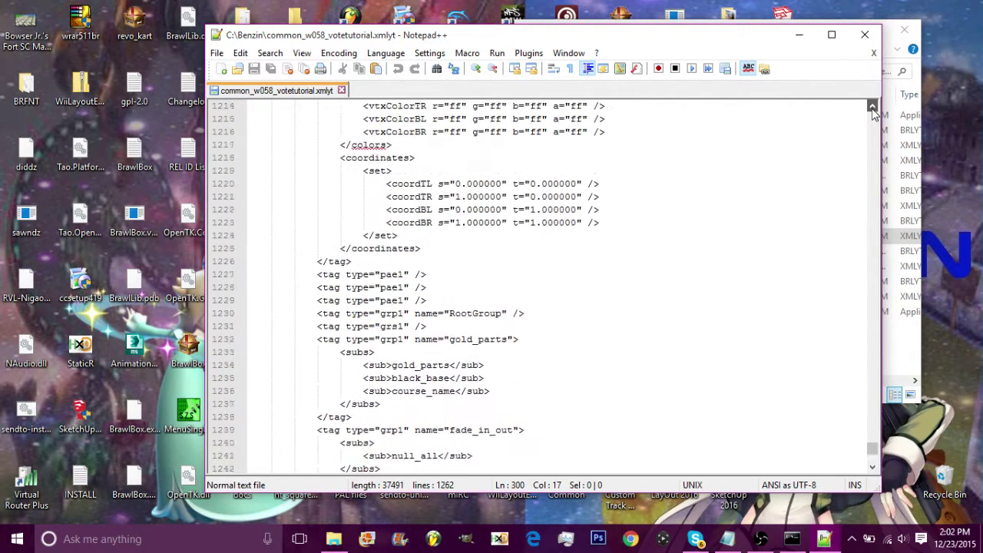
left_click_drag(873, 108, 874, 107)
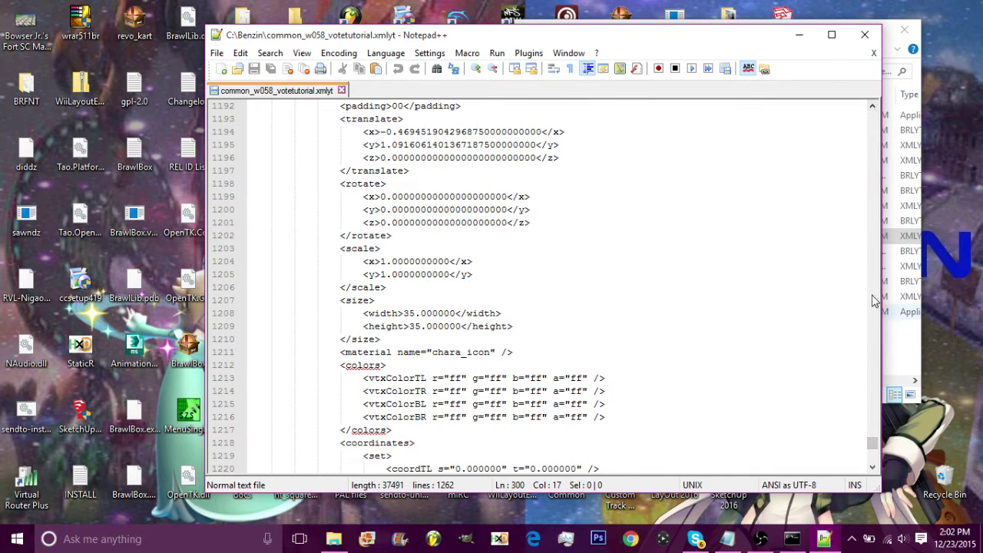
left_click_drag(873, 445, 874, 427)
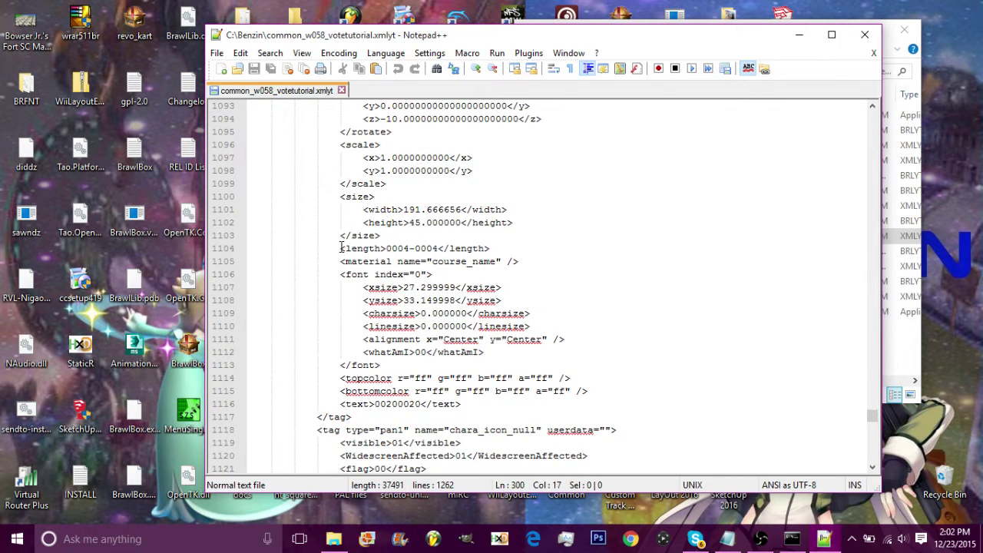
Replace both 0004 values in the course_name <length> with 0128, making it 0128-0128
left_click_drag(341, 248, 500, 248)
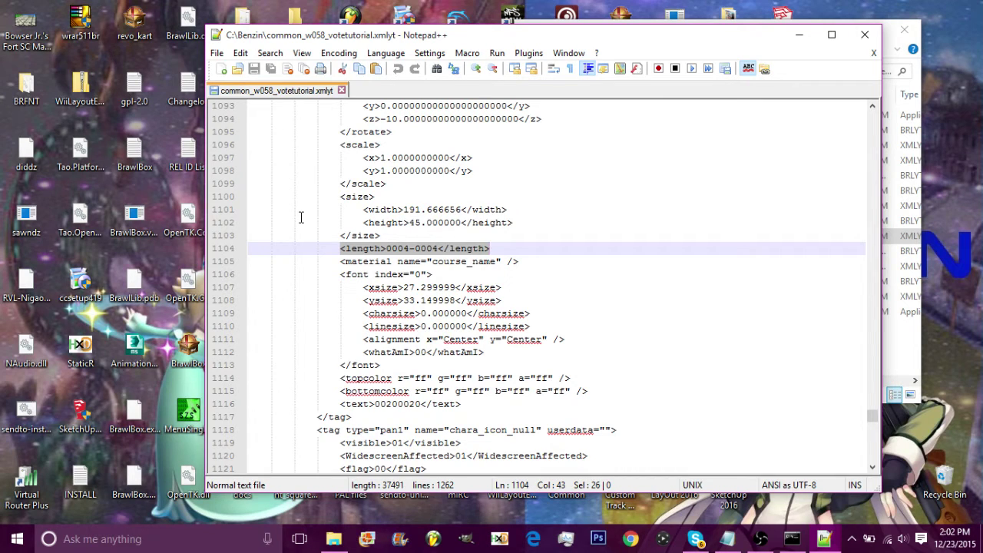
left_click(388, 248)
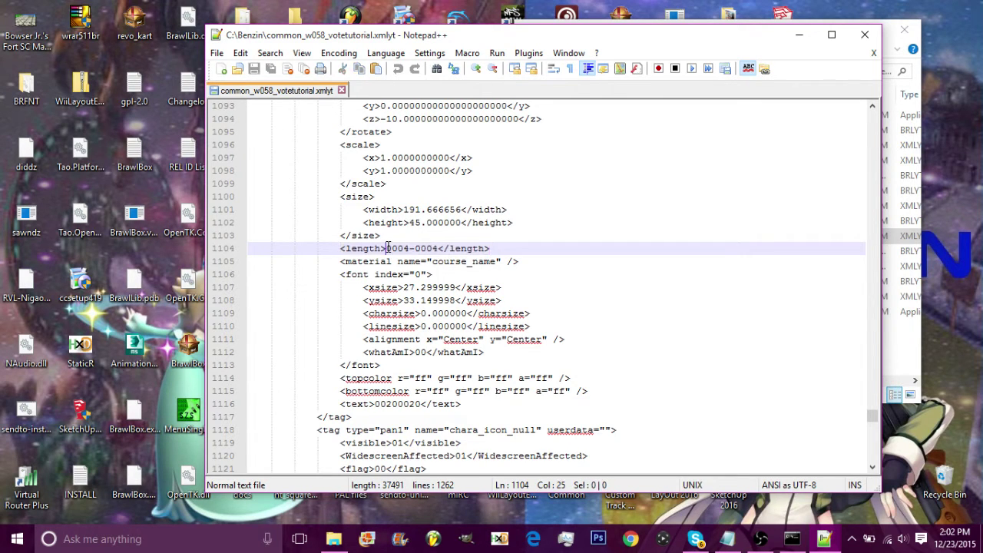
left_click_drag(387, 248, 414, 248)
left_click(397, 248)
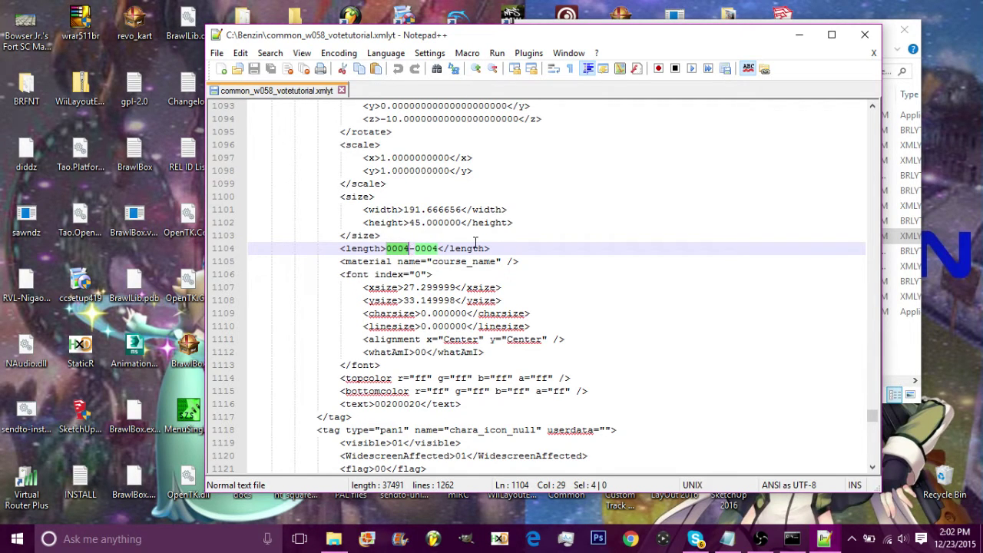
type("0128")
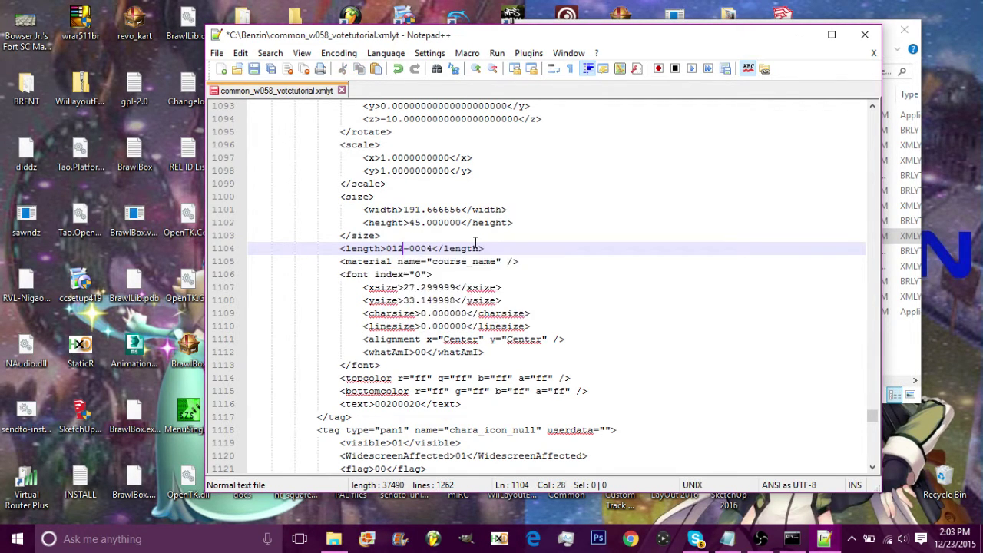
left_click(415, 248)
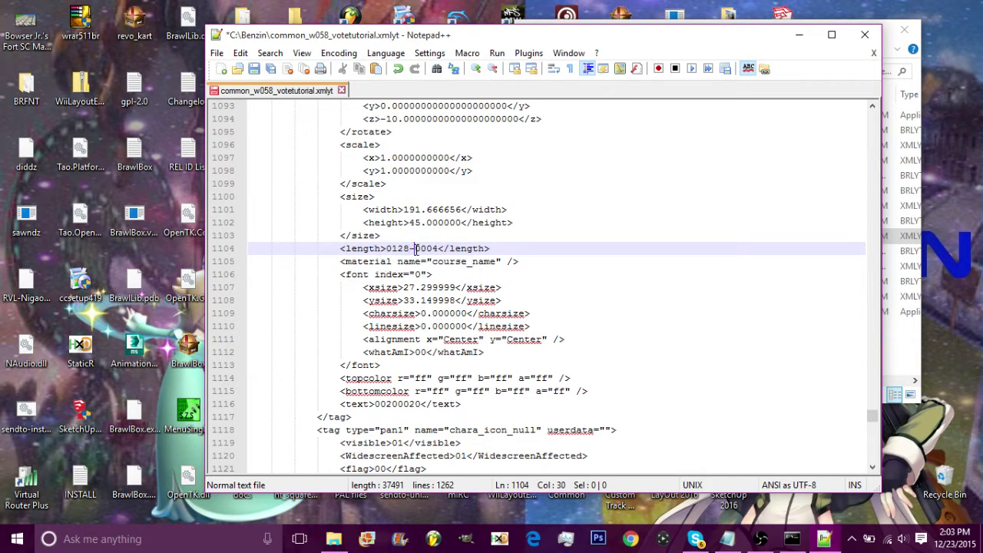
left_click_drag(415, 248, 440, 248)
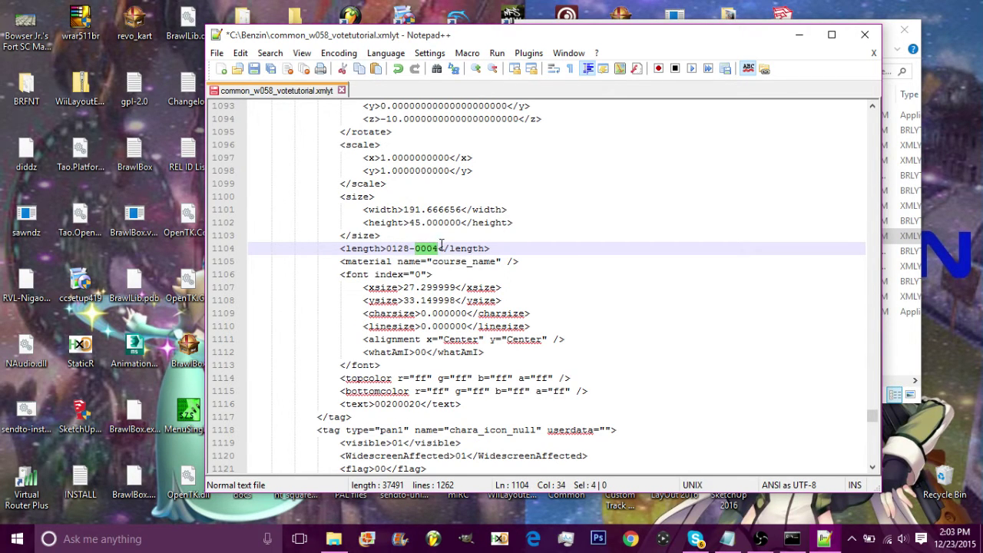
type("0128")
left_click(495, 248)
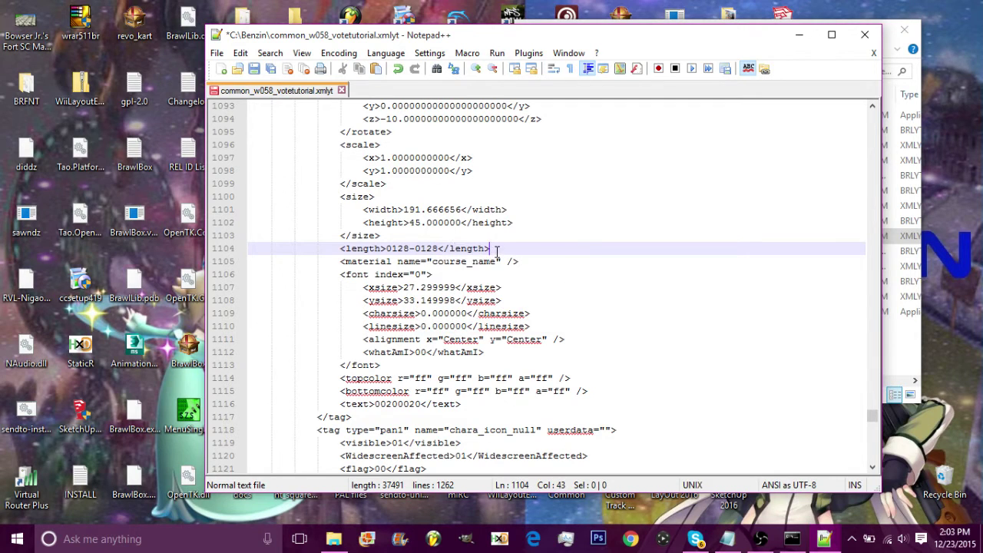
Scroll the layout file up toward the shadow entry
left_click(873, 107)
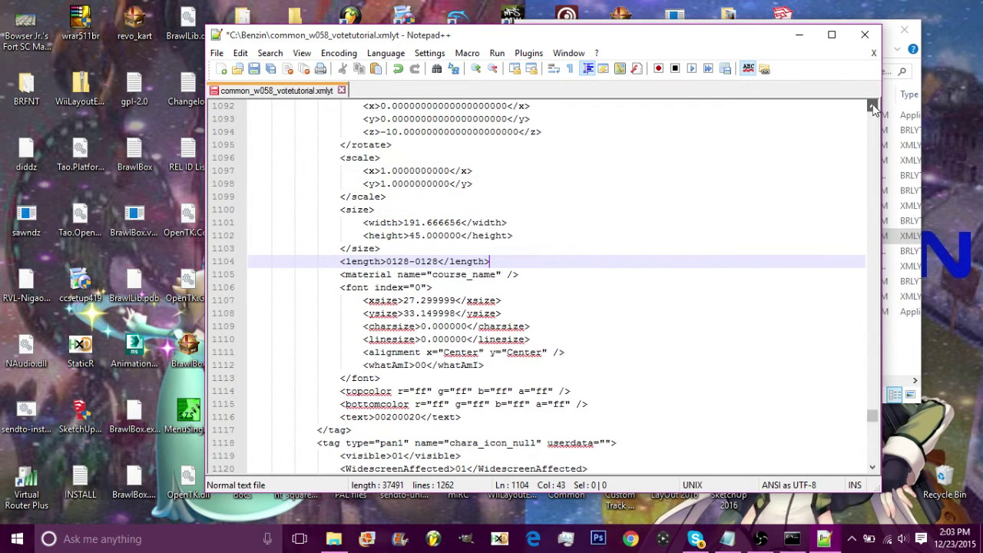
left_click_drag(872, 107, 872, 107)
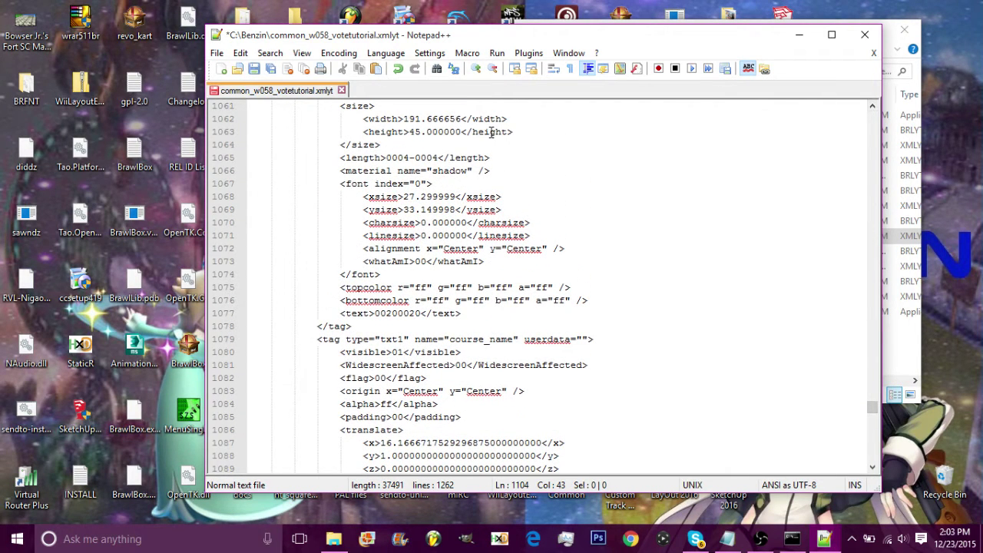
left_click(872, 107)
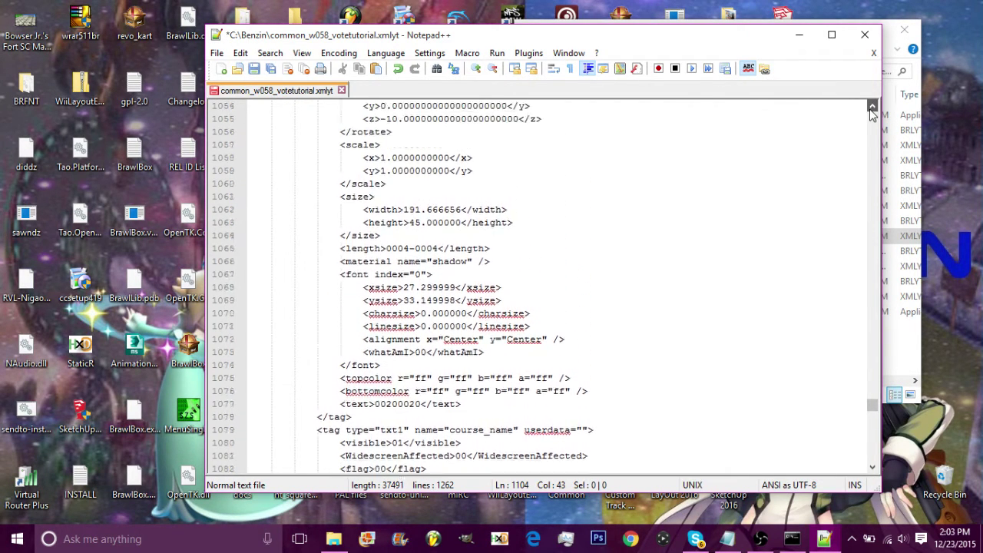
left_click(871, 107)
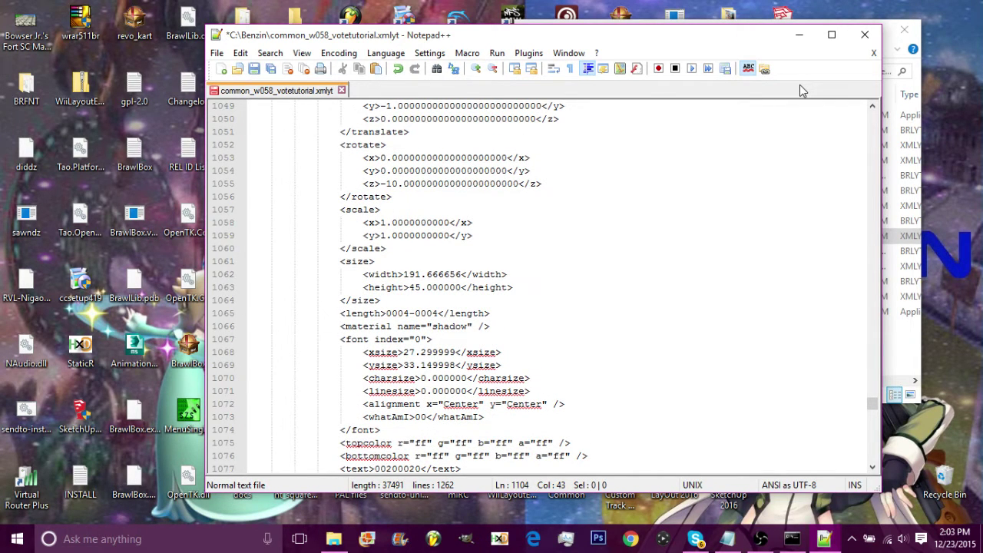
Close Notepad++ choosing No at the save prompt, and return to the Benzin console
left_click(865, 35)
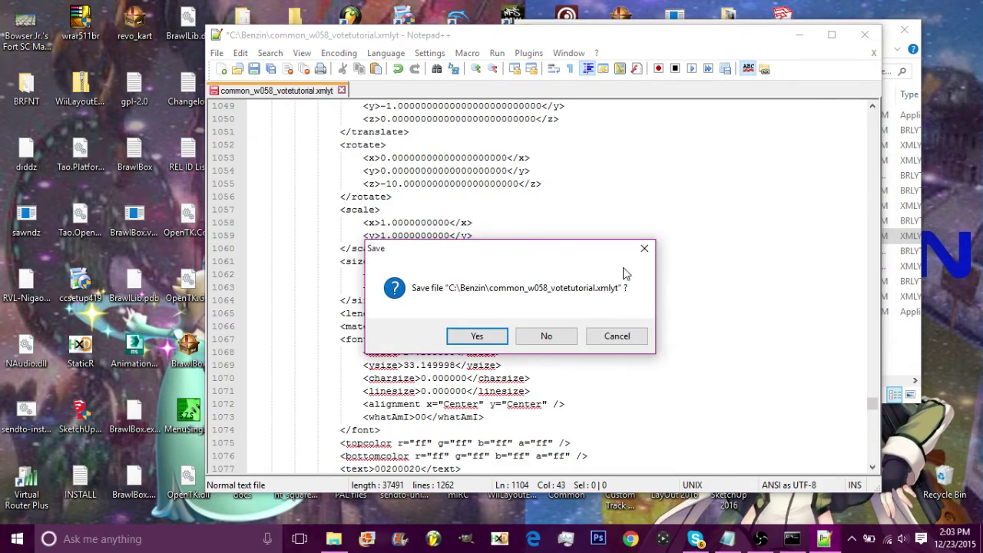
left_click(545, 338)
left_click(823, 538)
Run benzin m common_w058_votetutorial.xmlyt common_w058_votetutorial.brlyt, check the new BRLYT, and close the console
type("benzin m common_2")
key("BackSpace")
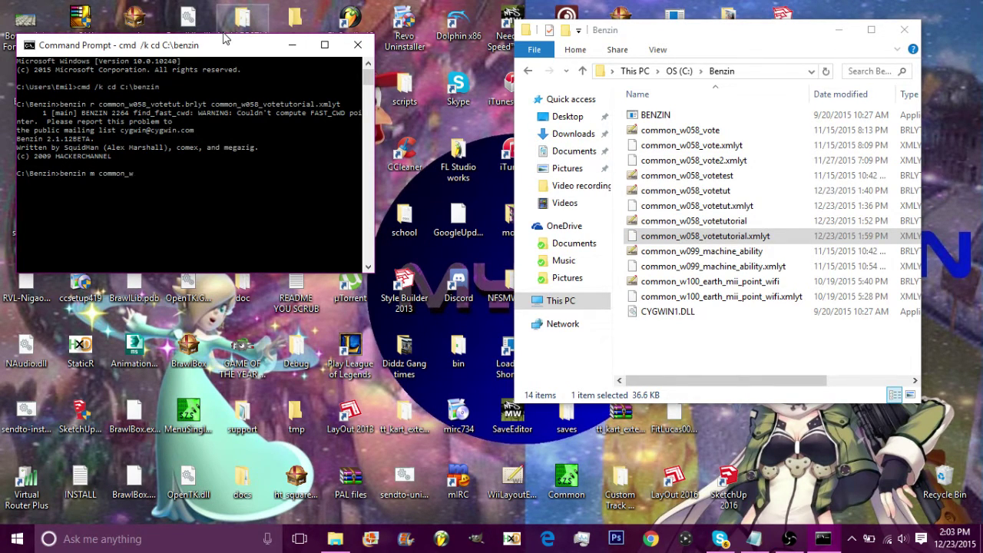
type("w058_votetutorial.xmlyt common_w058_v")
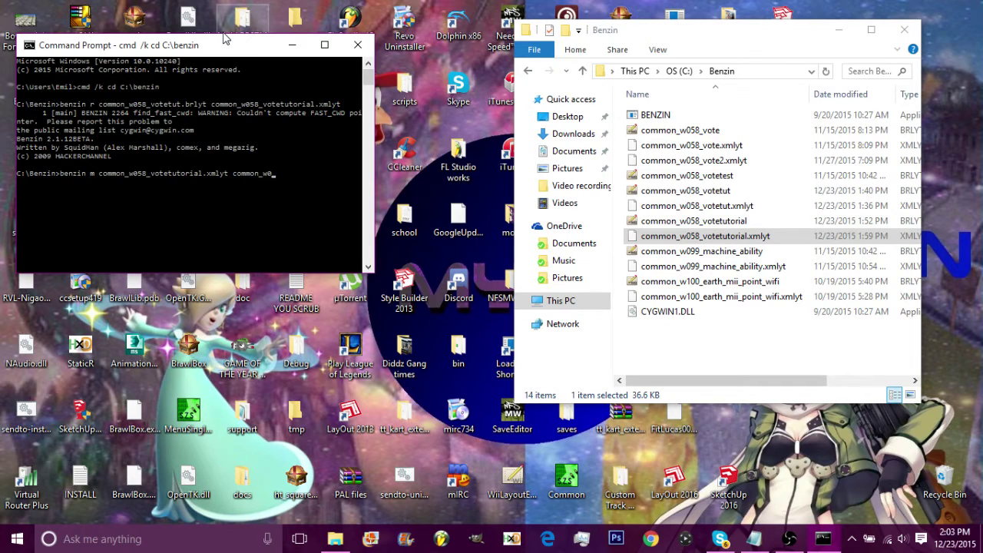
type("otetutorial.brlyt")
key("Return")
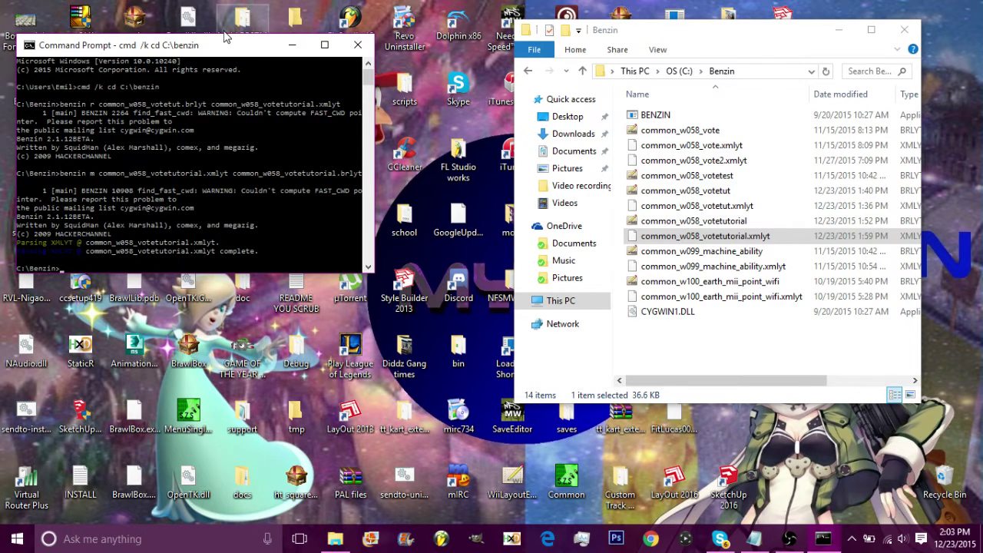
left_click(731, 222)
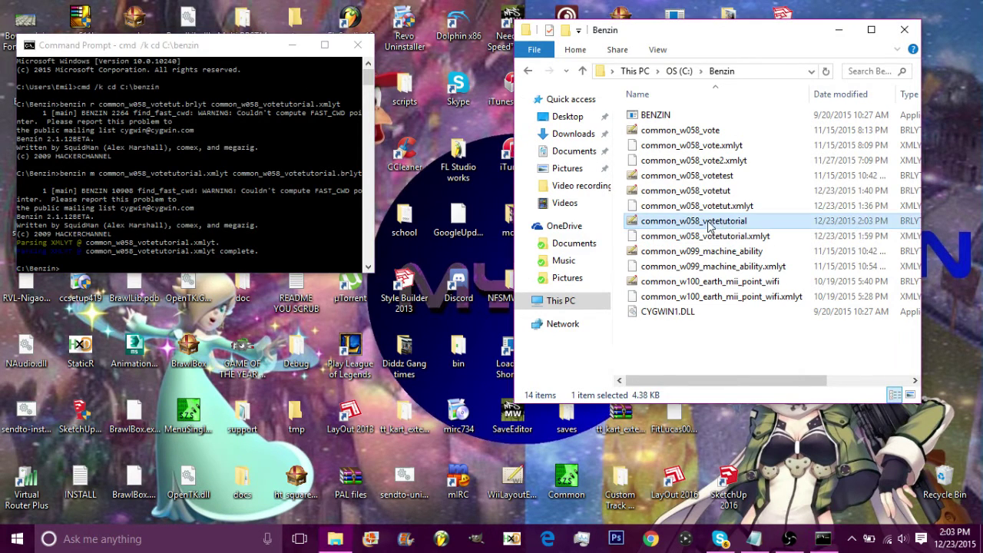
left_click(357, 47)
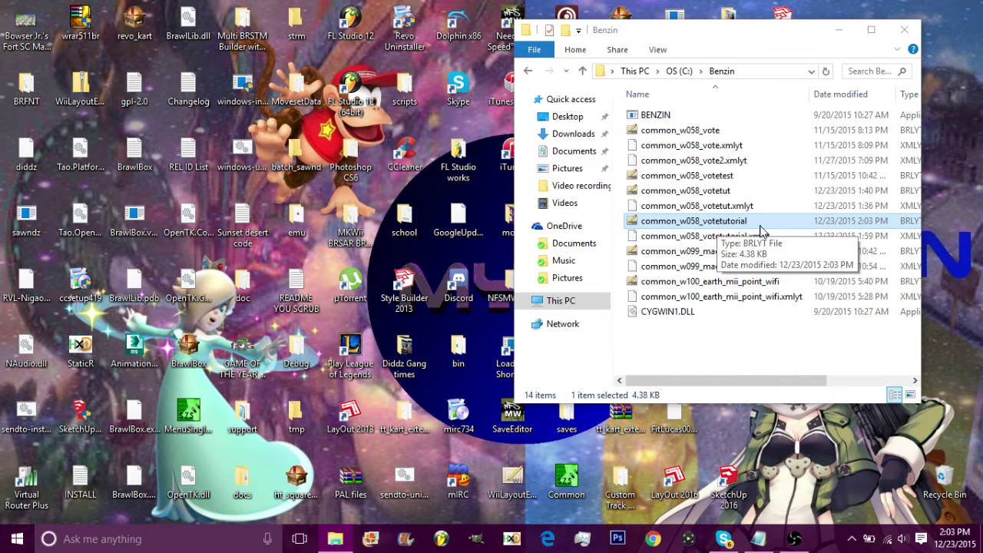
left_click(645, 337)
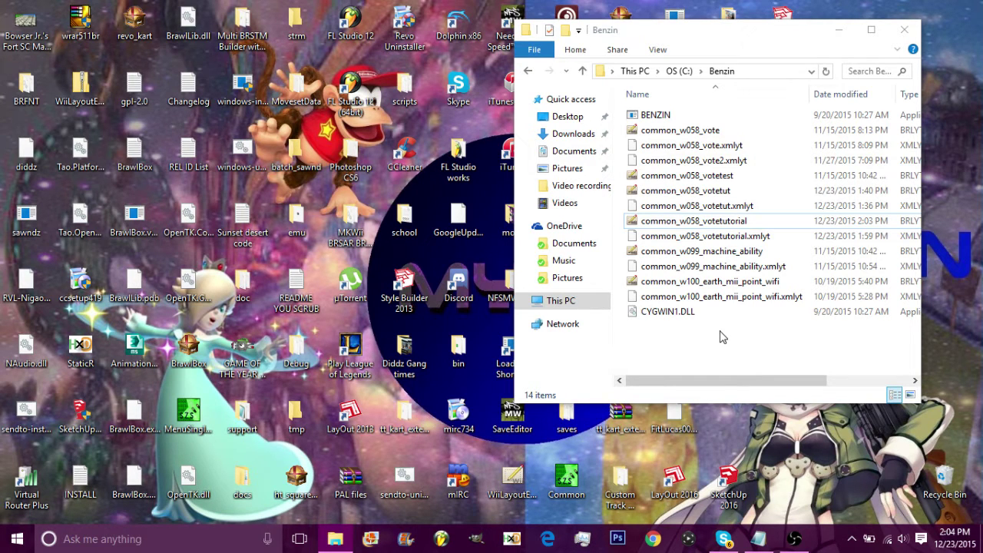
left_click(839, 29)
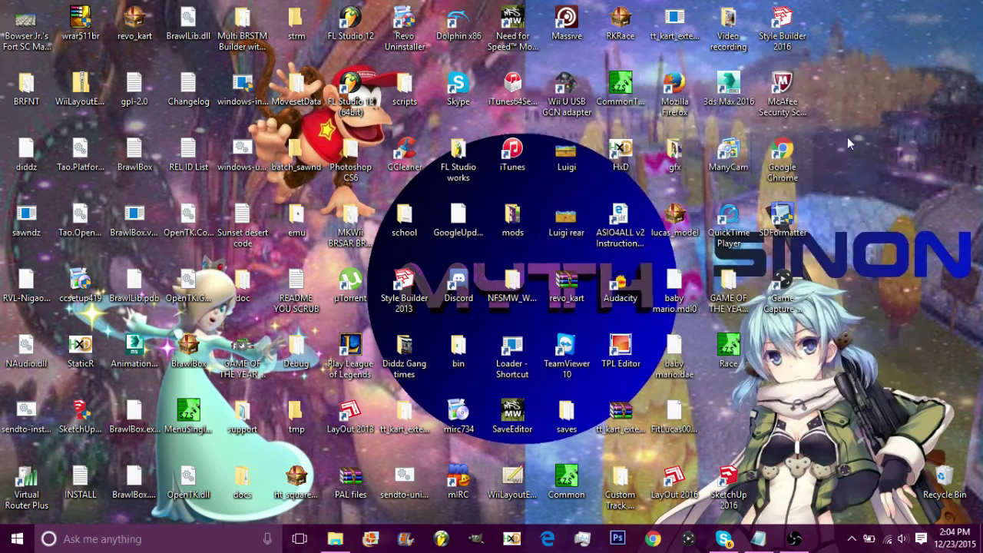
left_click(335, 538)
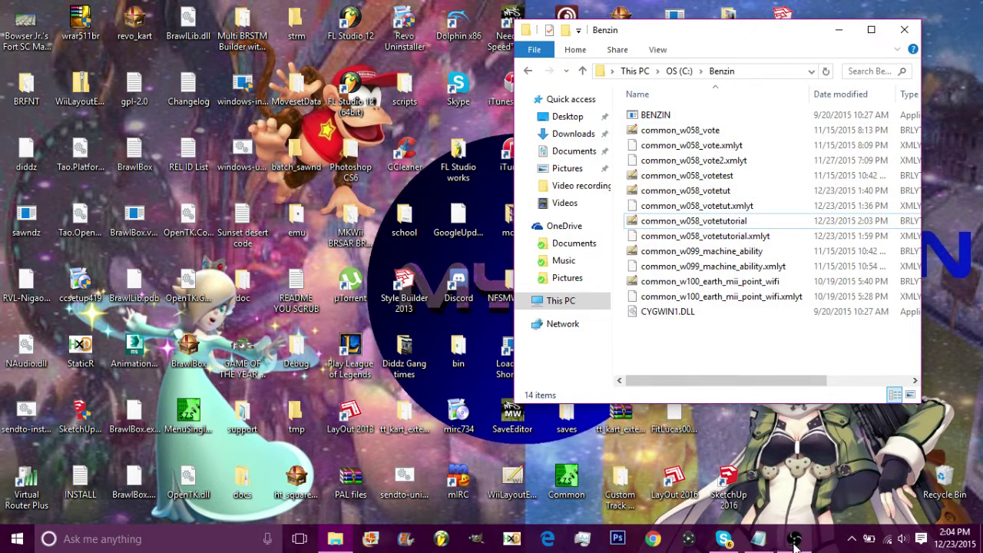
mouse_move(794, 540)
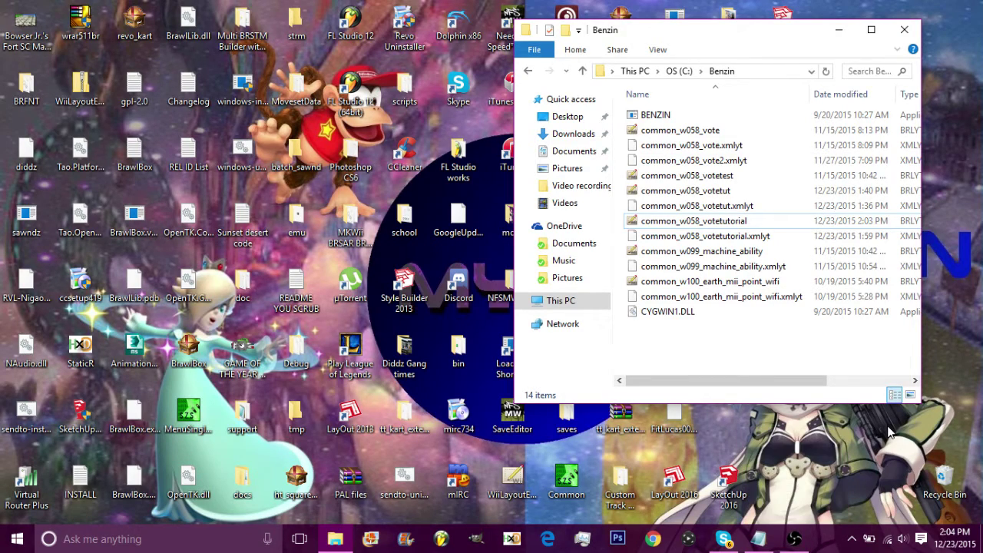
left_click(794, 538)
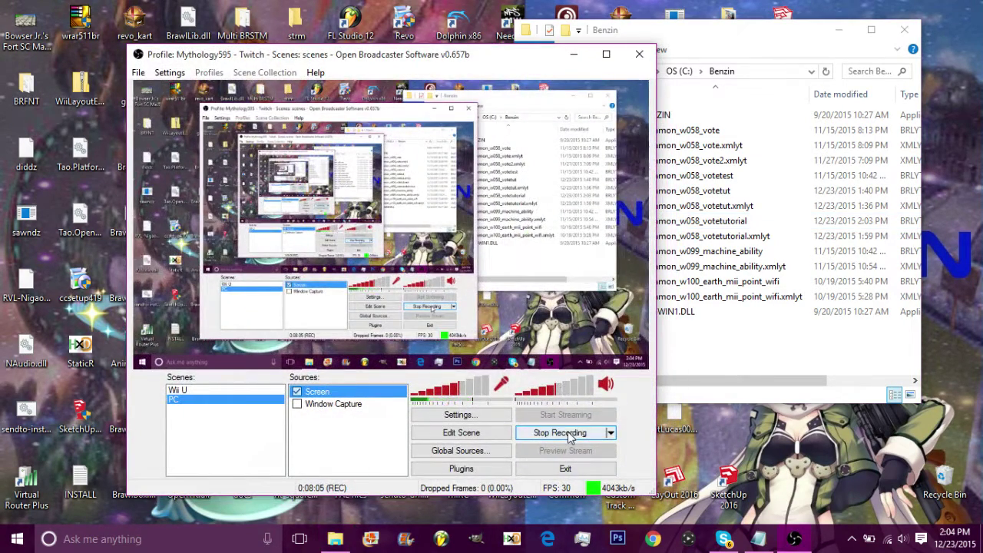